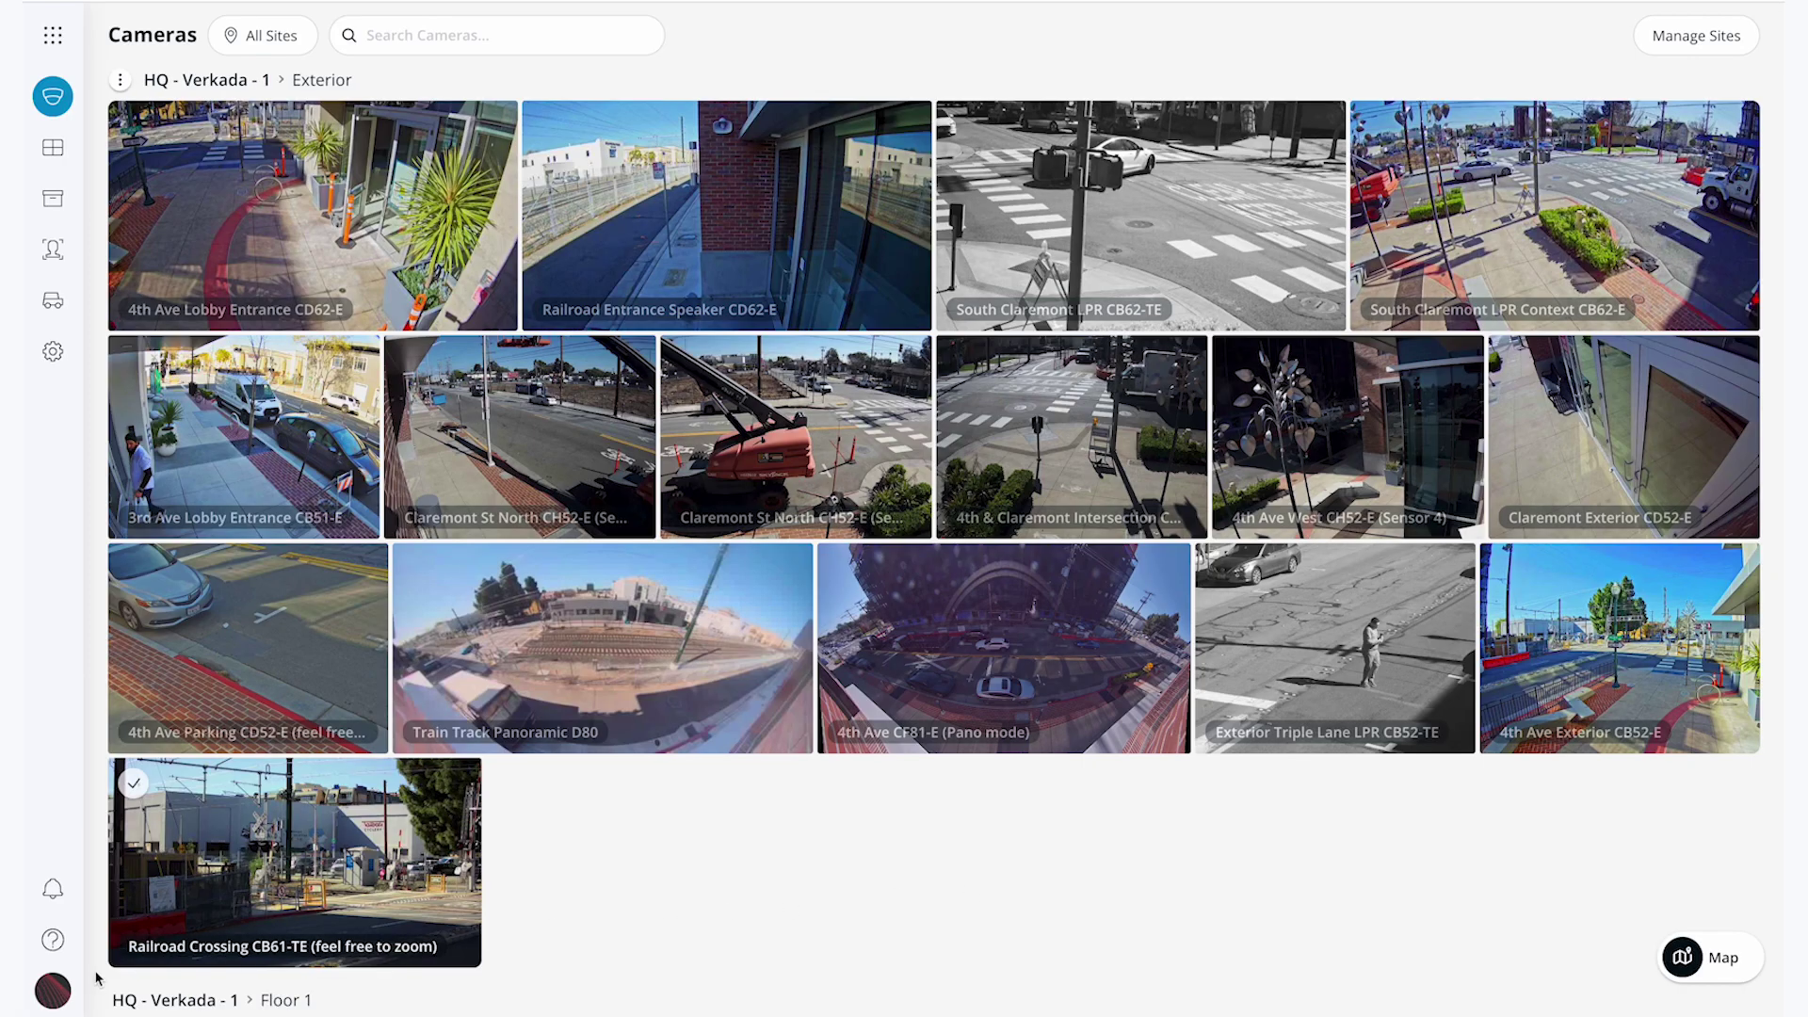
Step: Open the account panel from the profile avatar to see your profile and organizations
{"action": "left_click", "coordinate": [53, 988]}
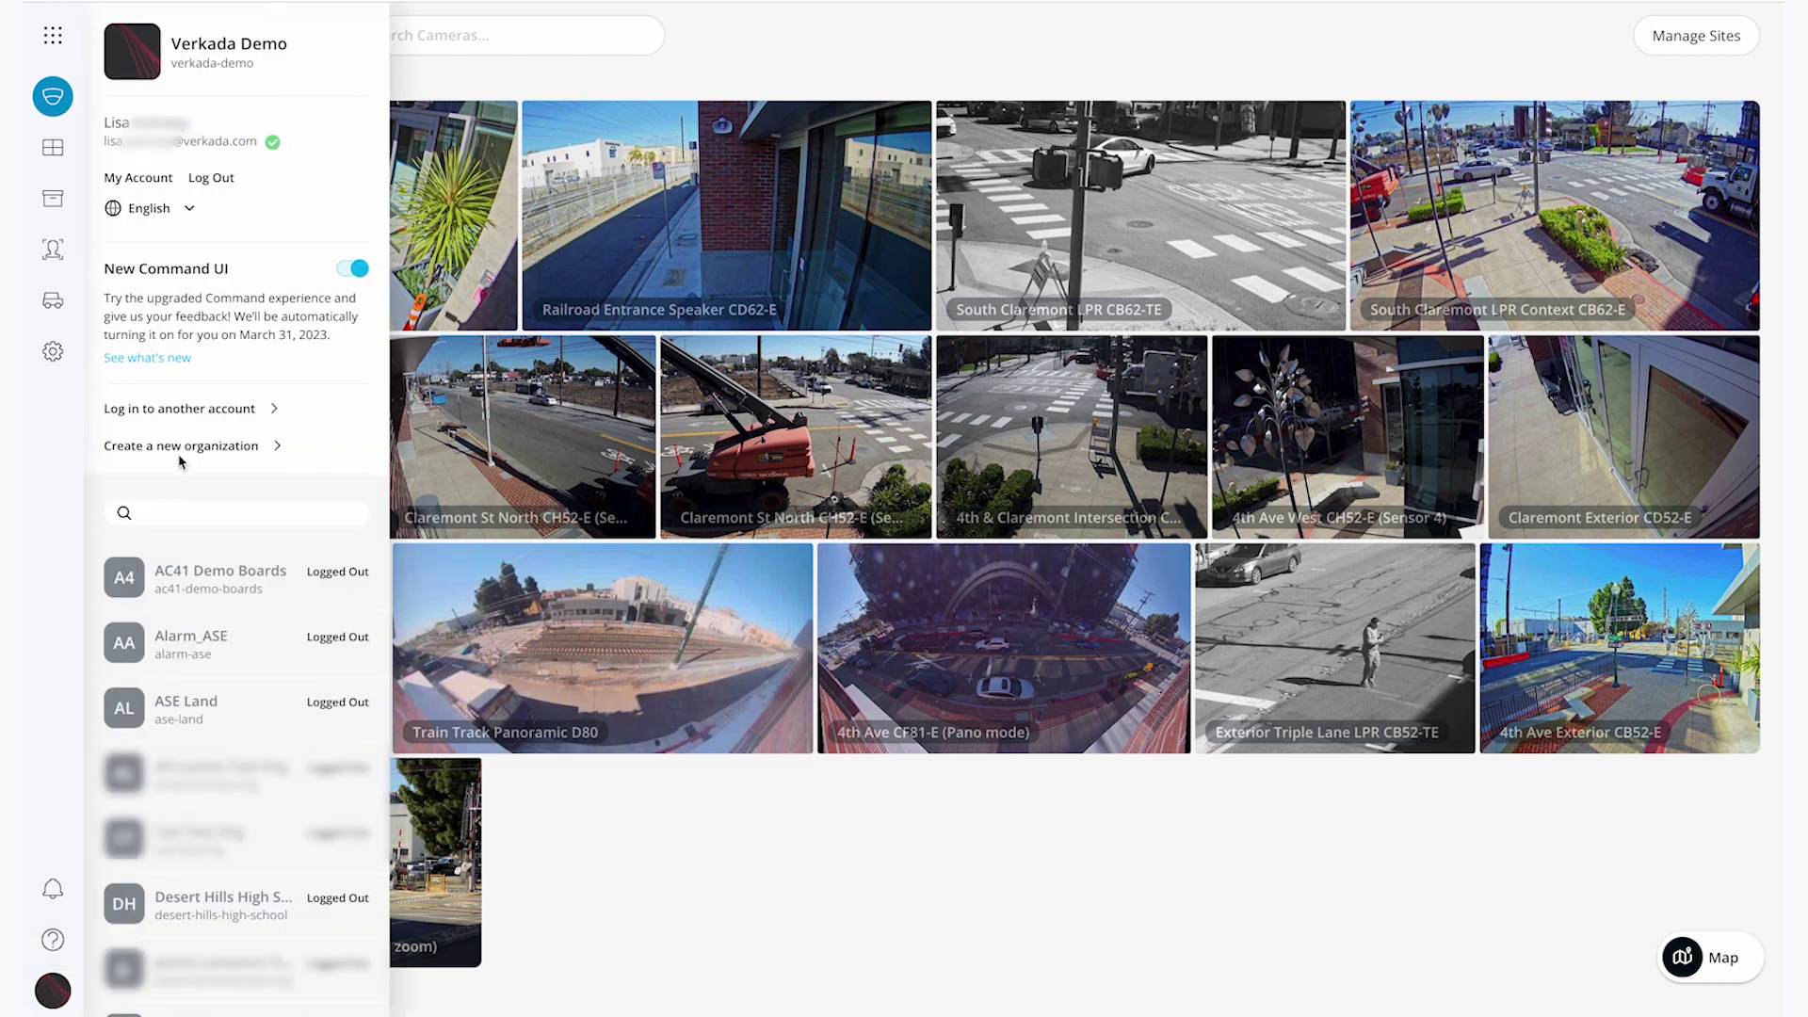
Step: Go to the My Account settings page from the account panel
{"action": "left_click", "coordinate": [149, 179]}
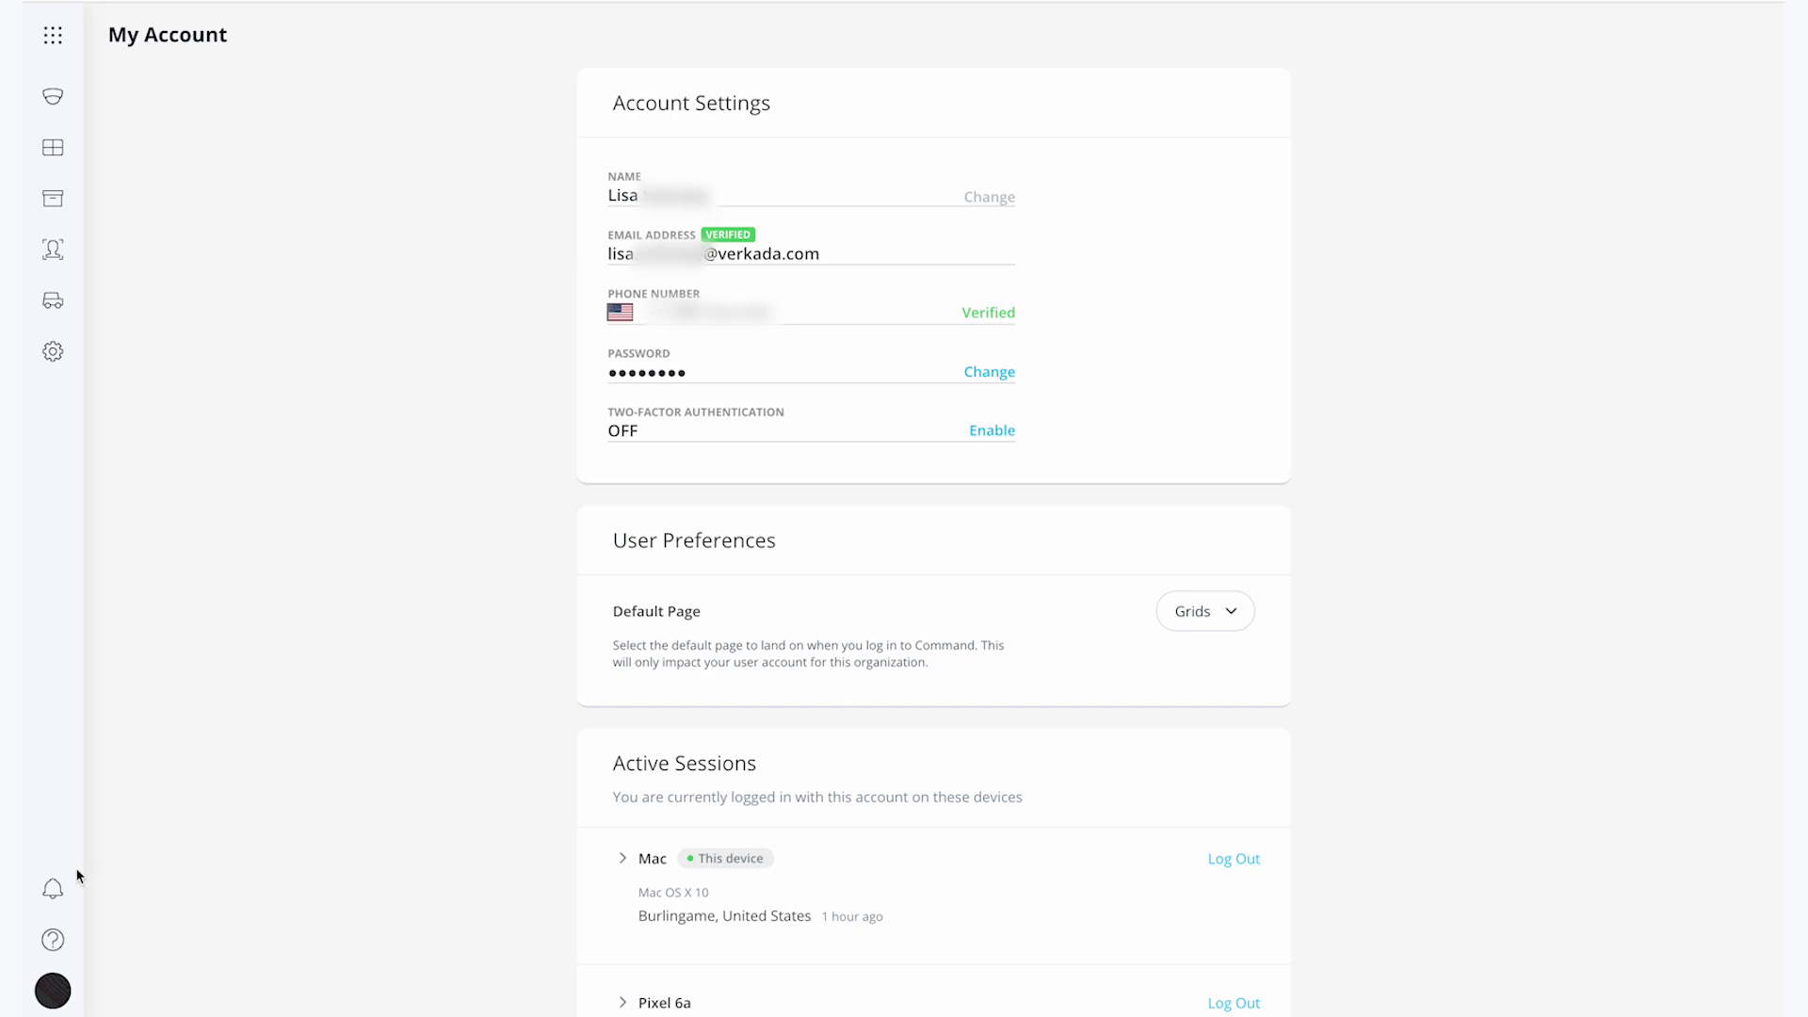
Step: Open the Alerts page from the bell icon in the left sidebar
{"action": "mouse_move", "coordinate": [74, 896]}
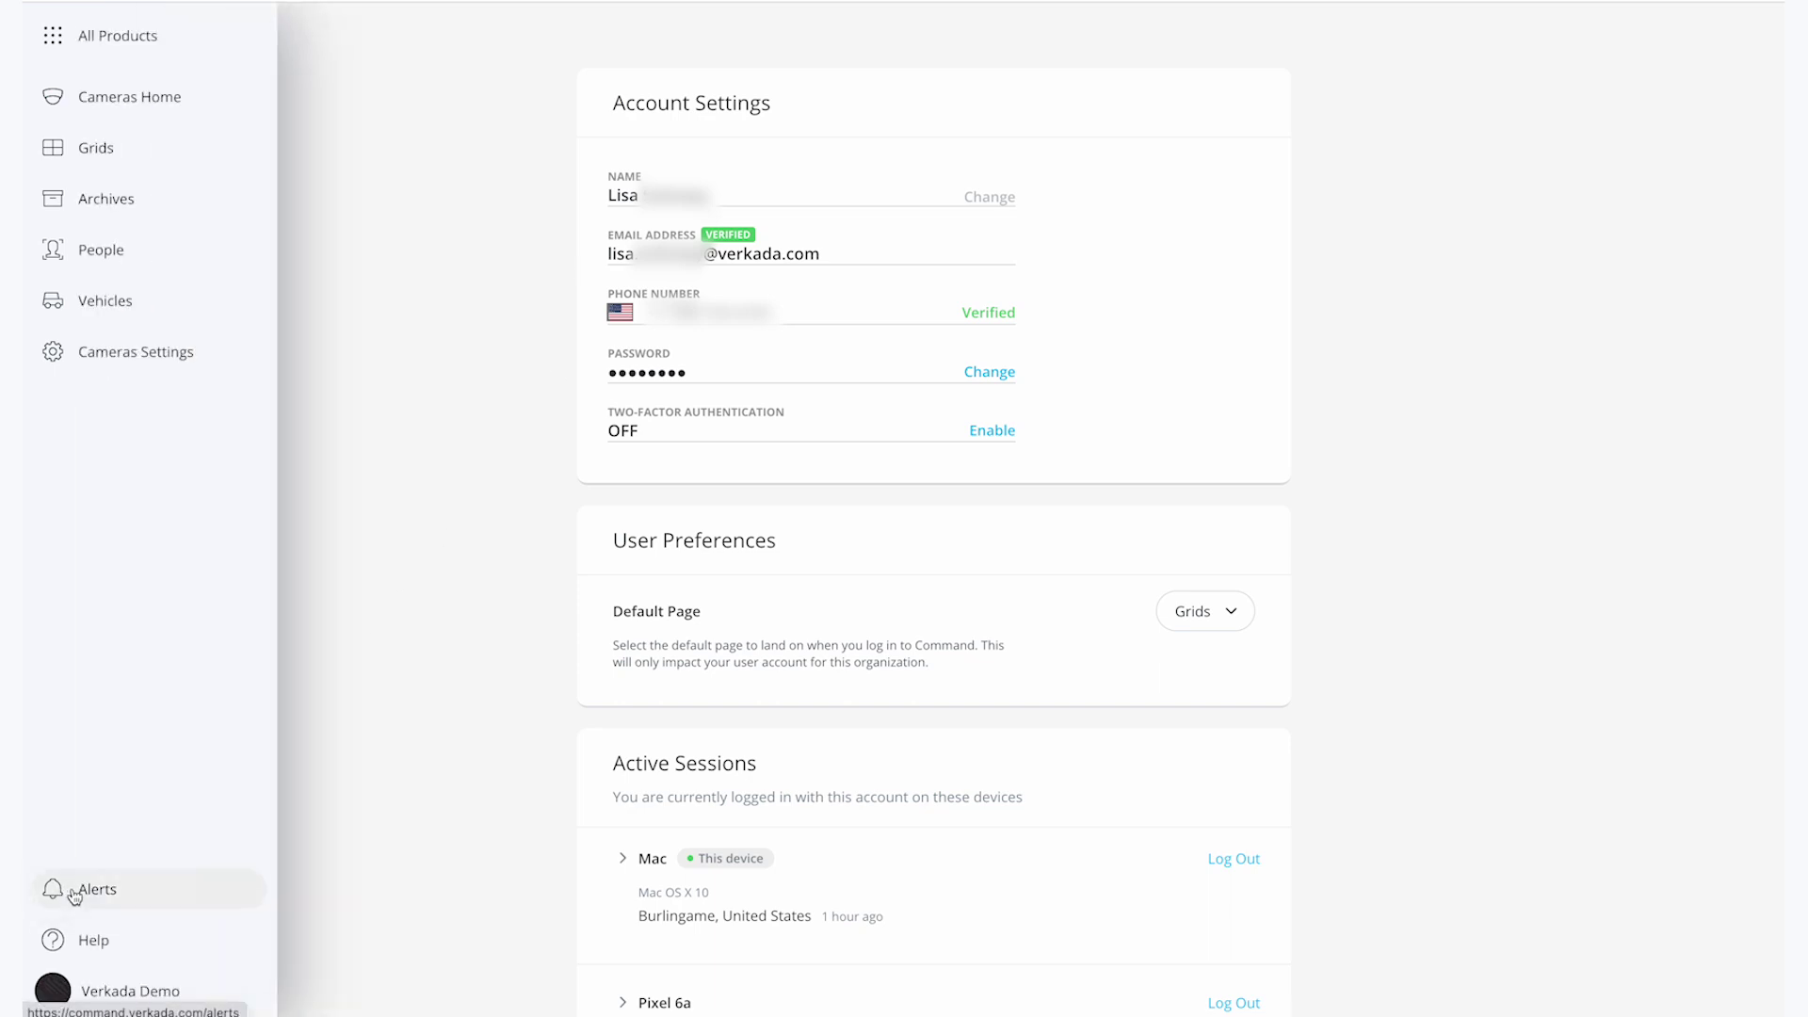
{"action": "left_click", "coordinate": [74, 896]}
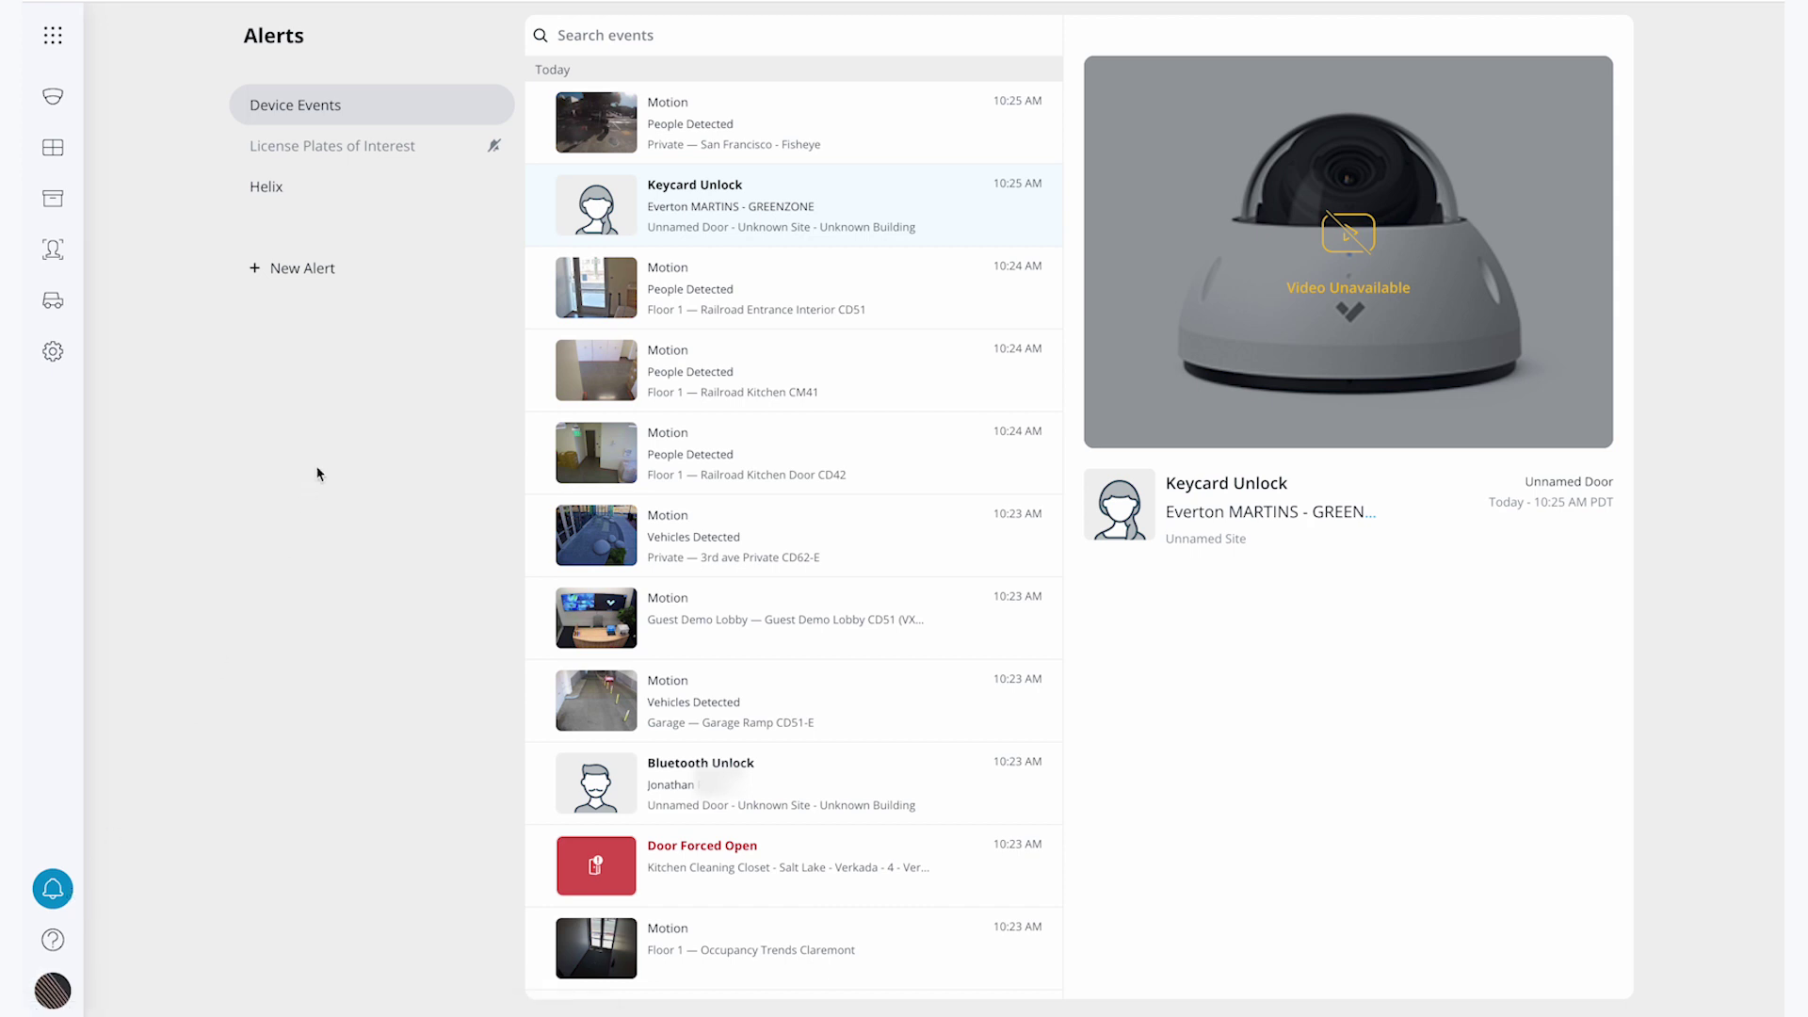
Step: Filter device events to device type Cameras, event Motion, and site Floor 1
{"action": "left_click", "coordinate": [615, 38]}
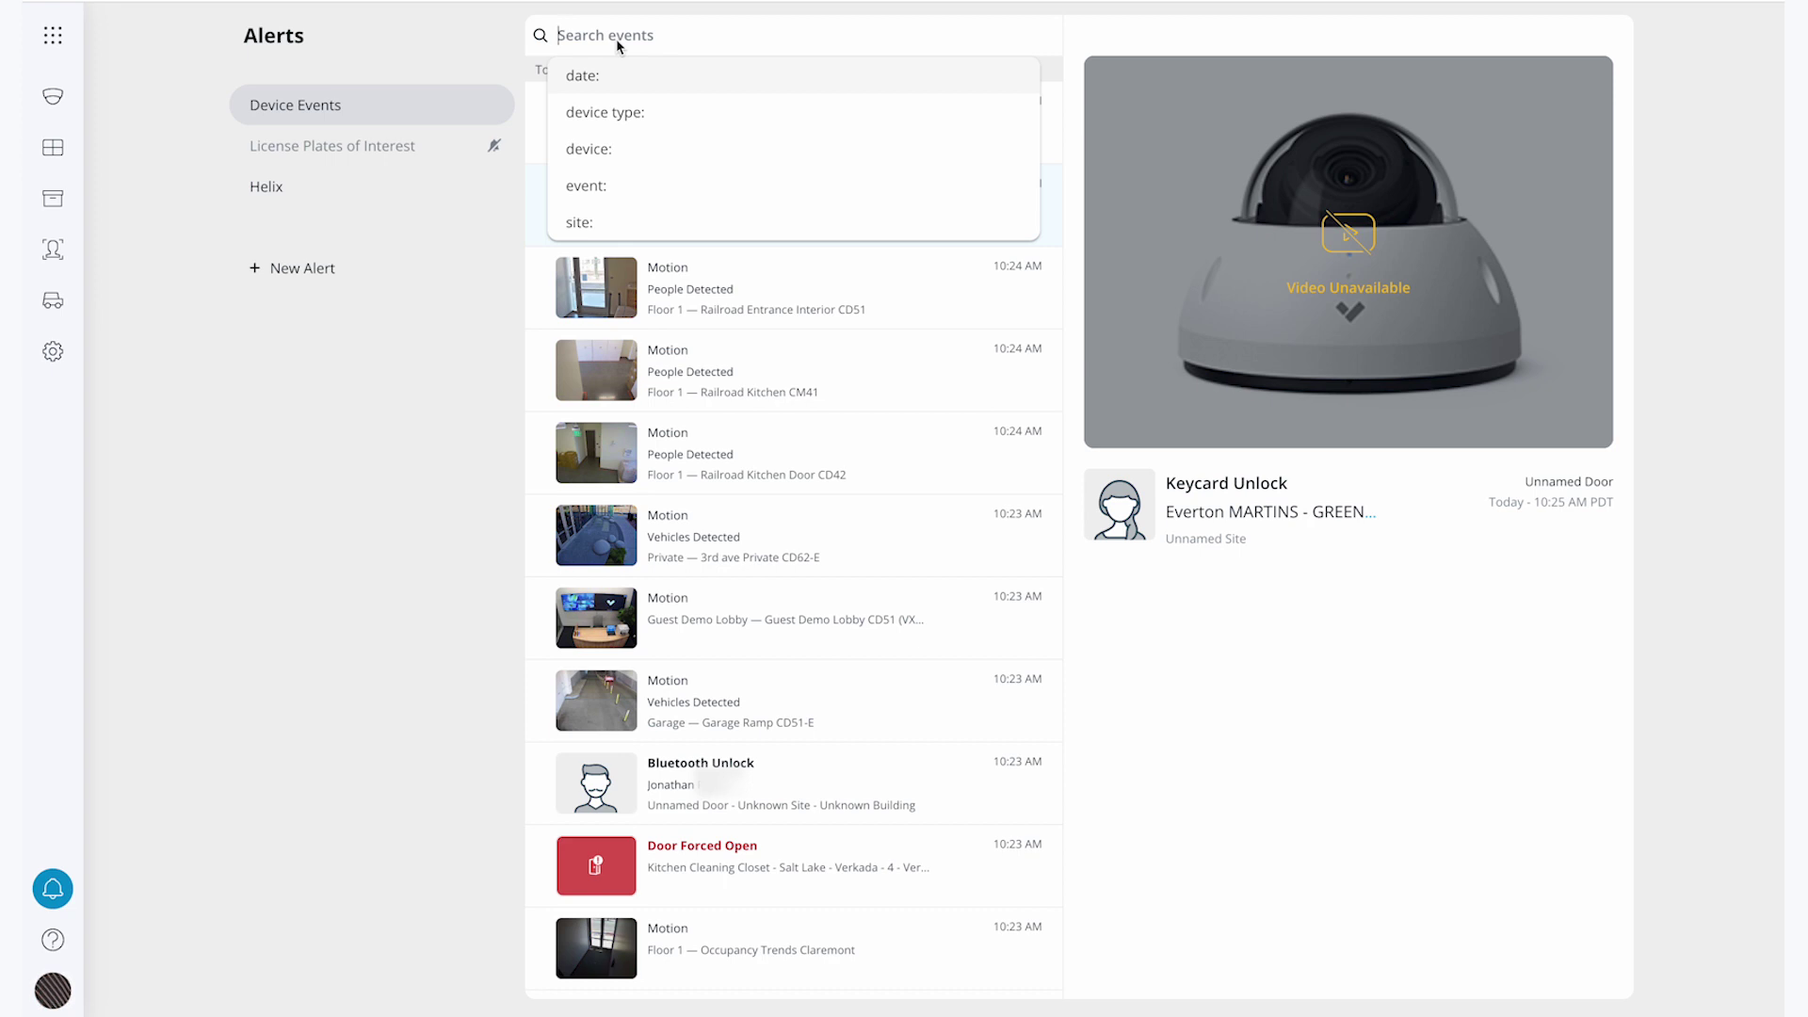
{"action": "left_click", "coordinate": [621, 115]}
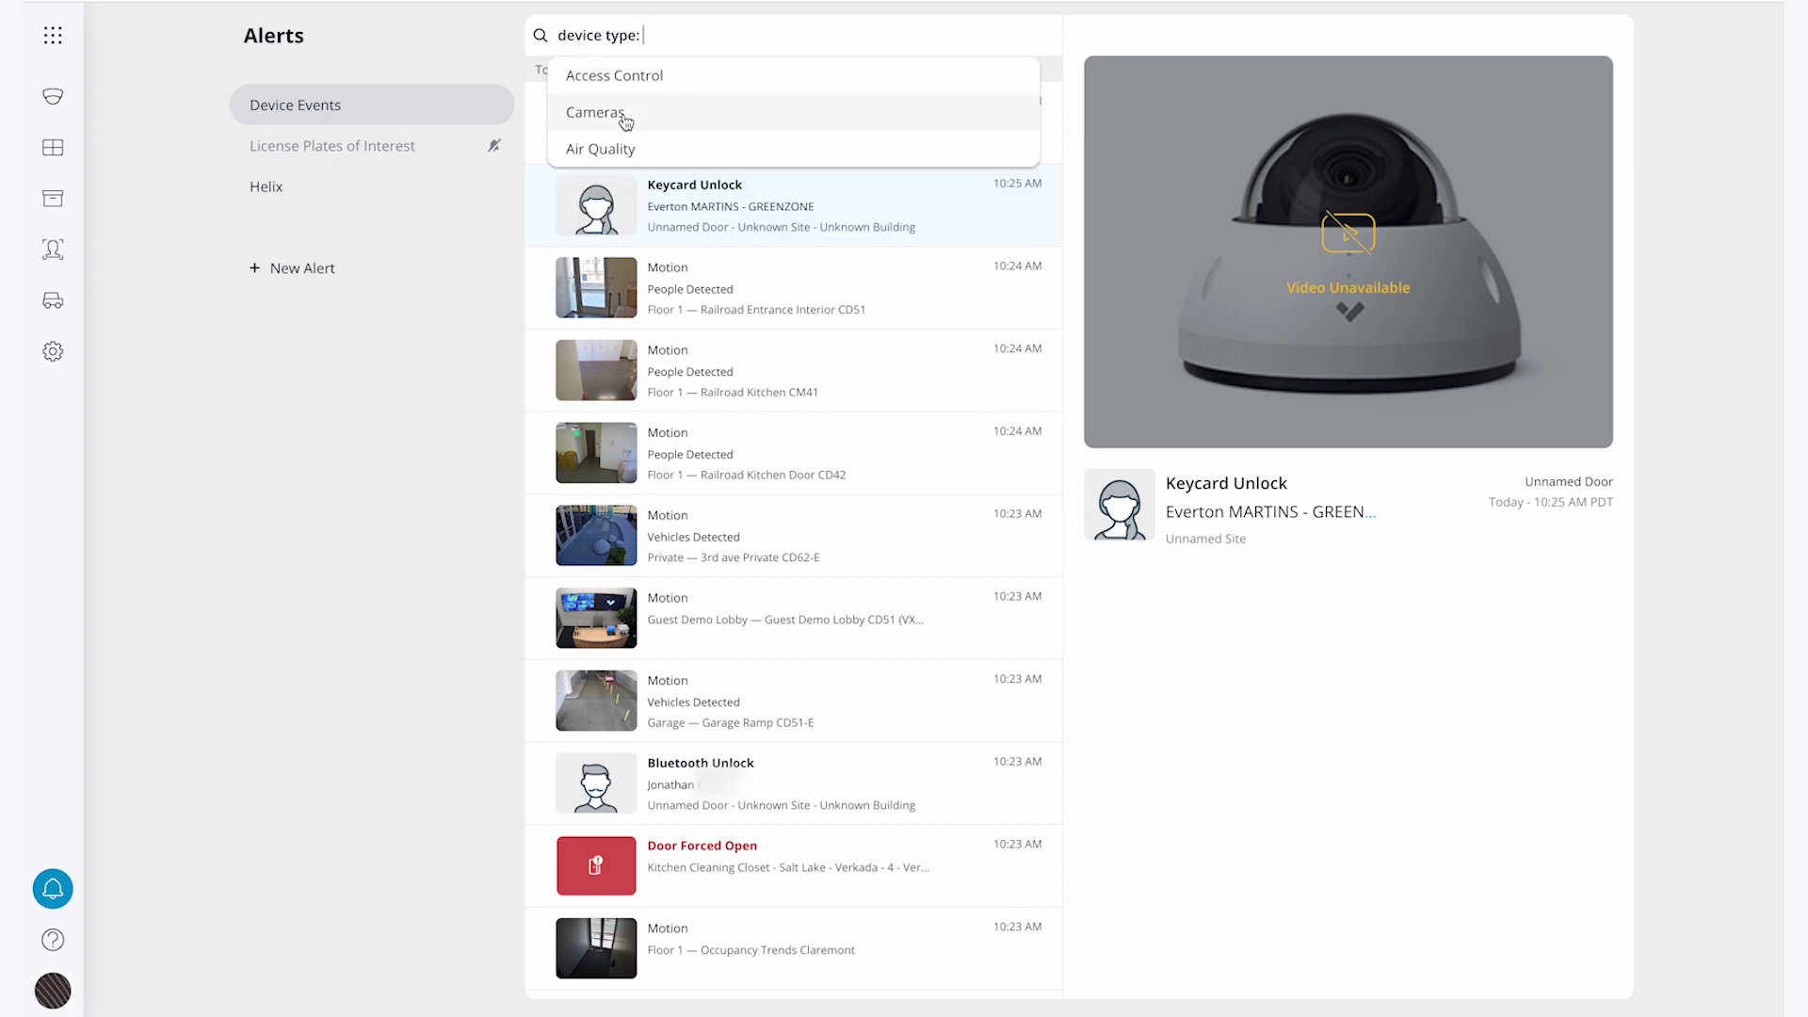
{"action": "left_click", "coordinate": [625, 115]}
{"action": "left_click", "coordinate": [763, 38]}
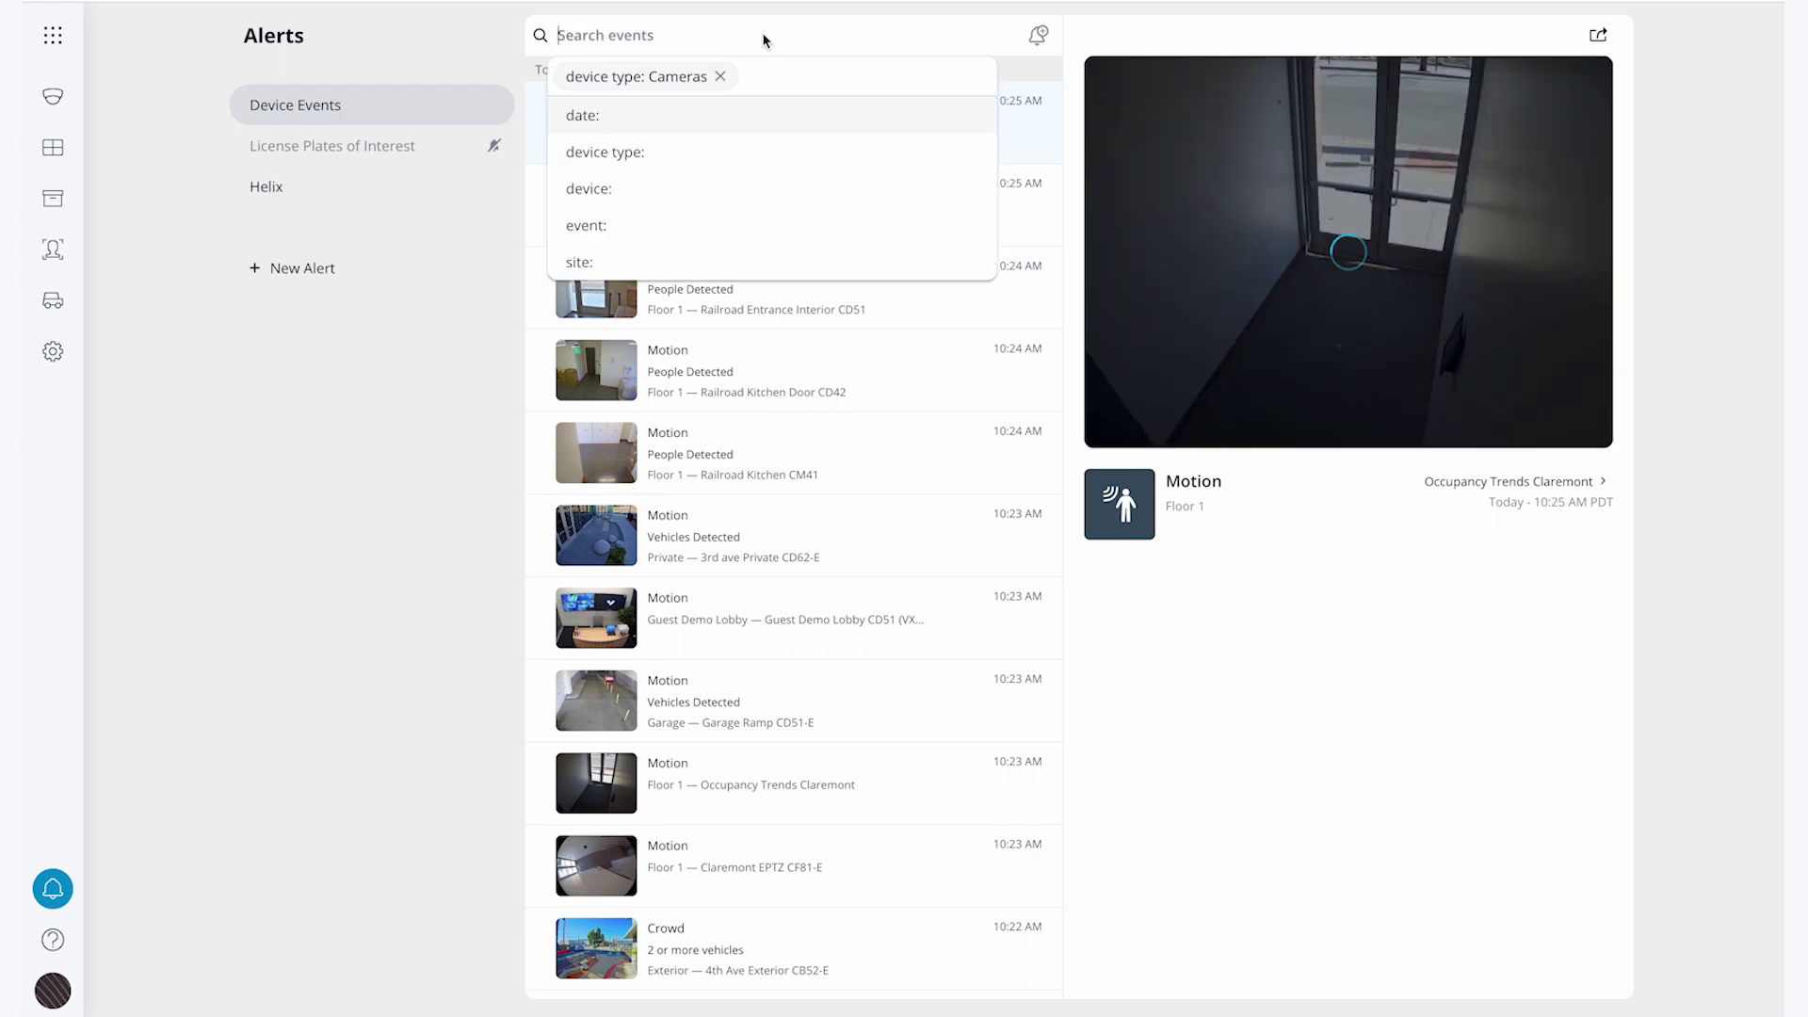
{"action": "left_click", "coordinate": [692, 224]}
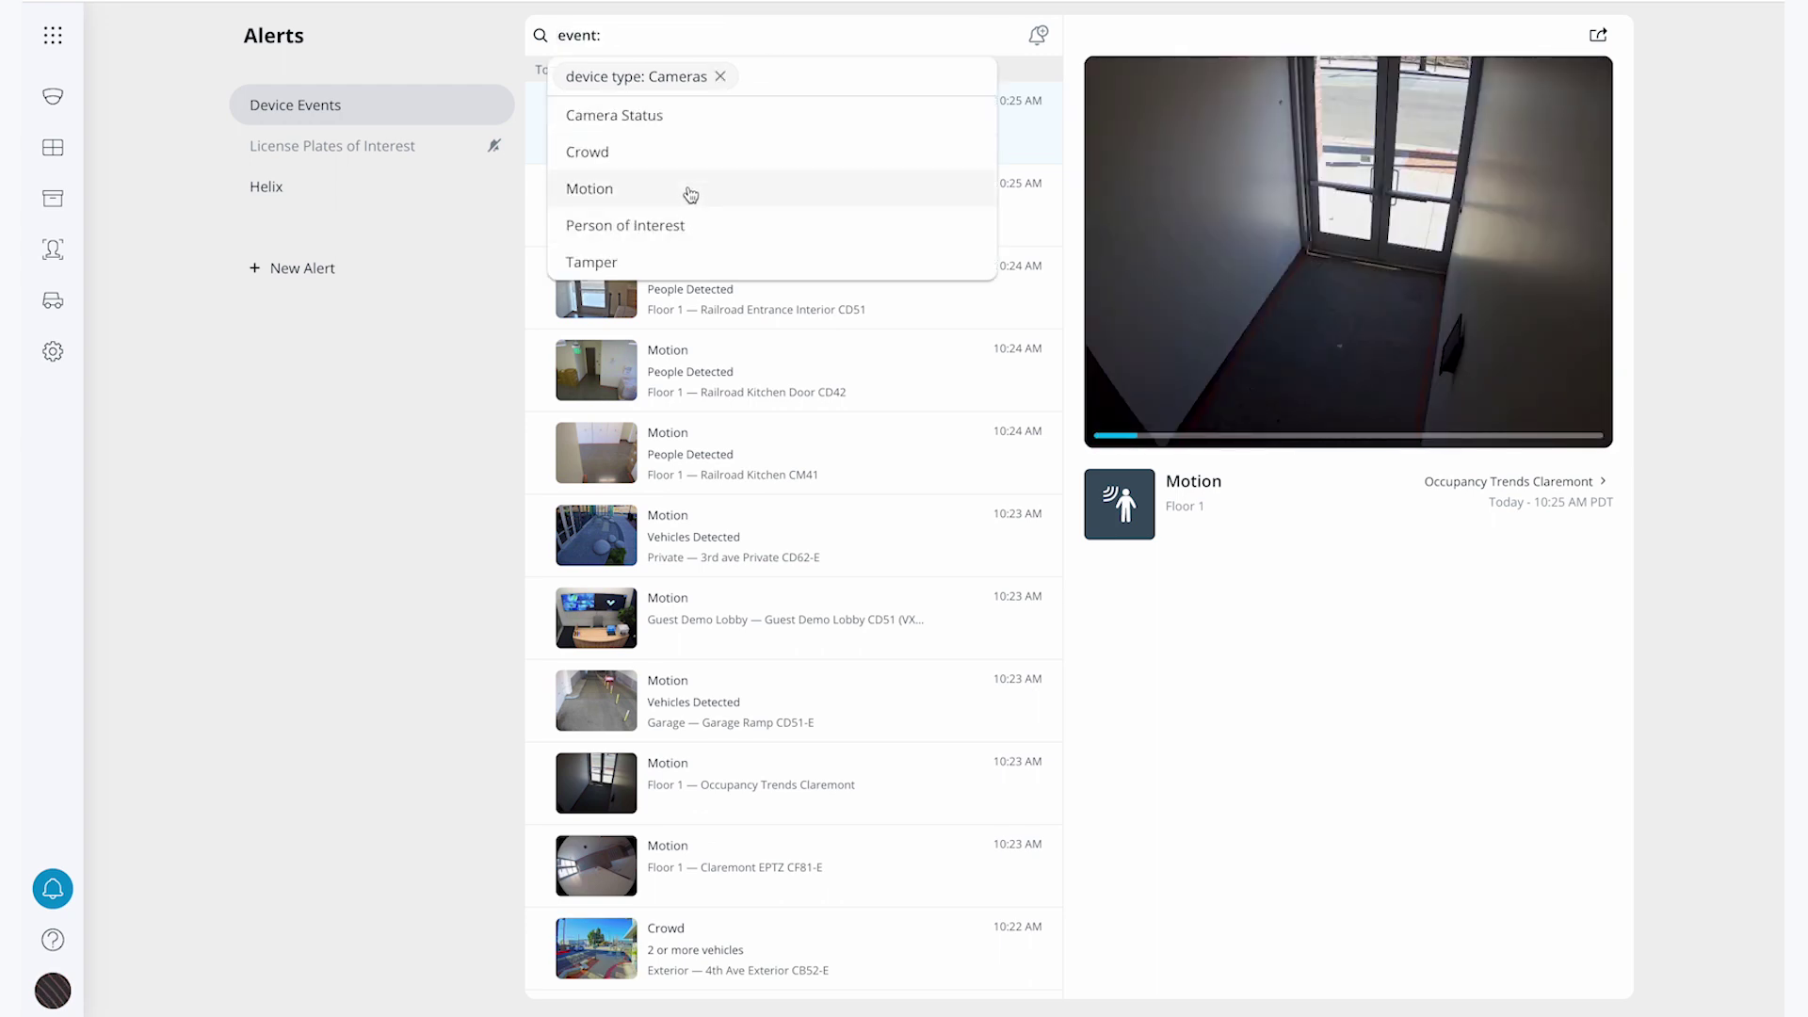
{"action": "left_click", "coordinate": [687, 191]}
{"action": "left_click", "coordinate": [872, 38]}
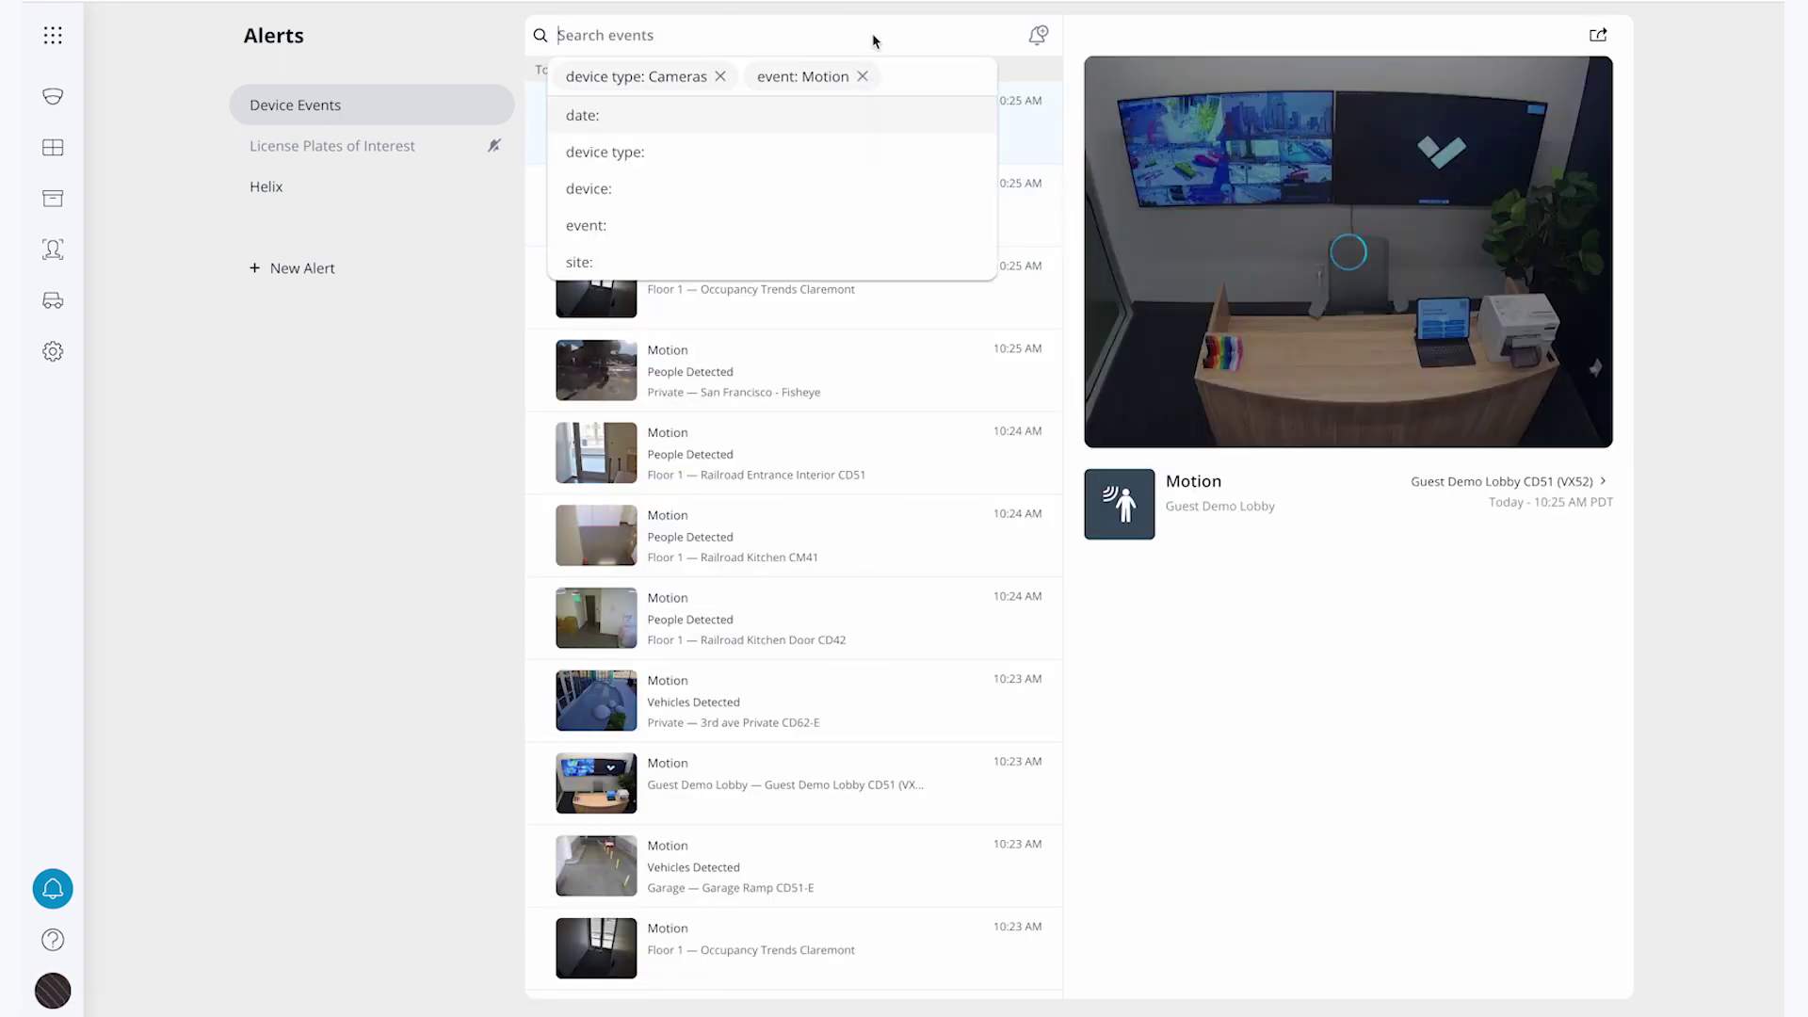
{"action": "left_click", "coordinate": [711, 271]}
{"action": "scroll", "coordinate": [678, 325], "scroll_direction": "down", "scroll_amount": 2}
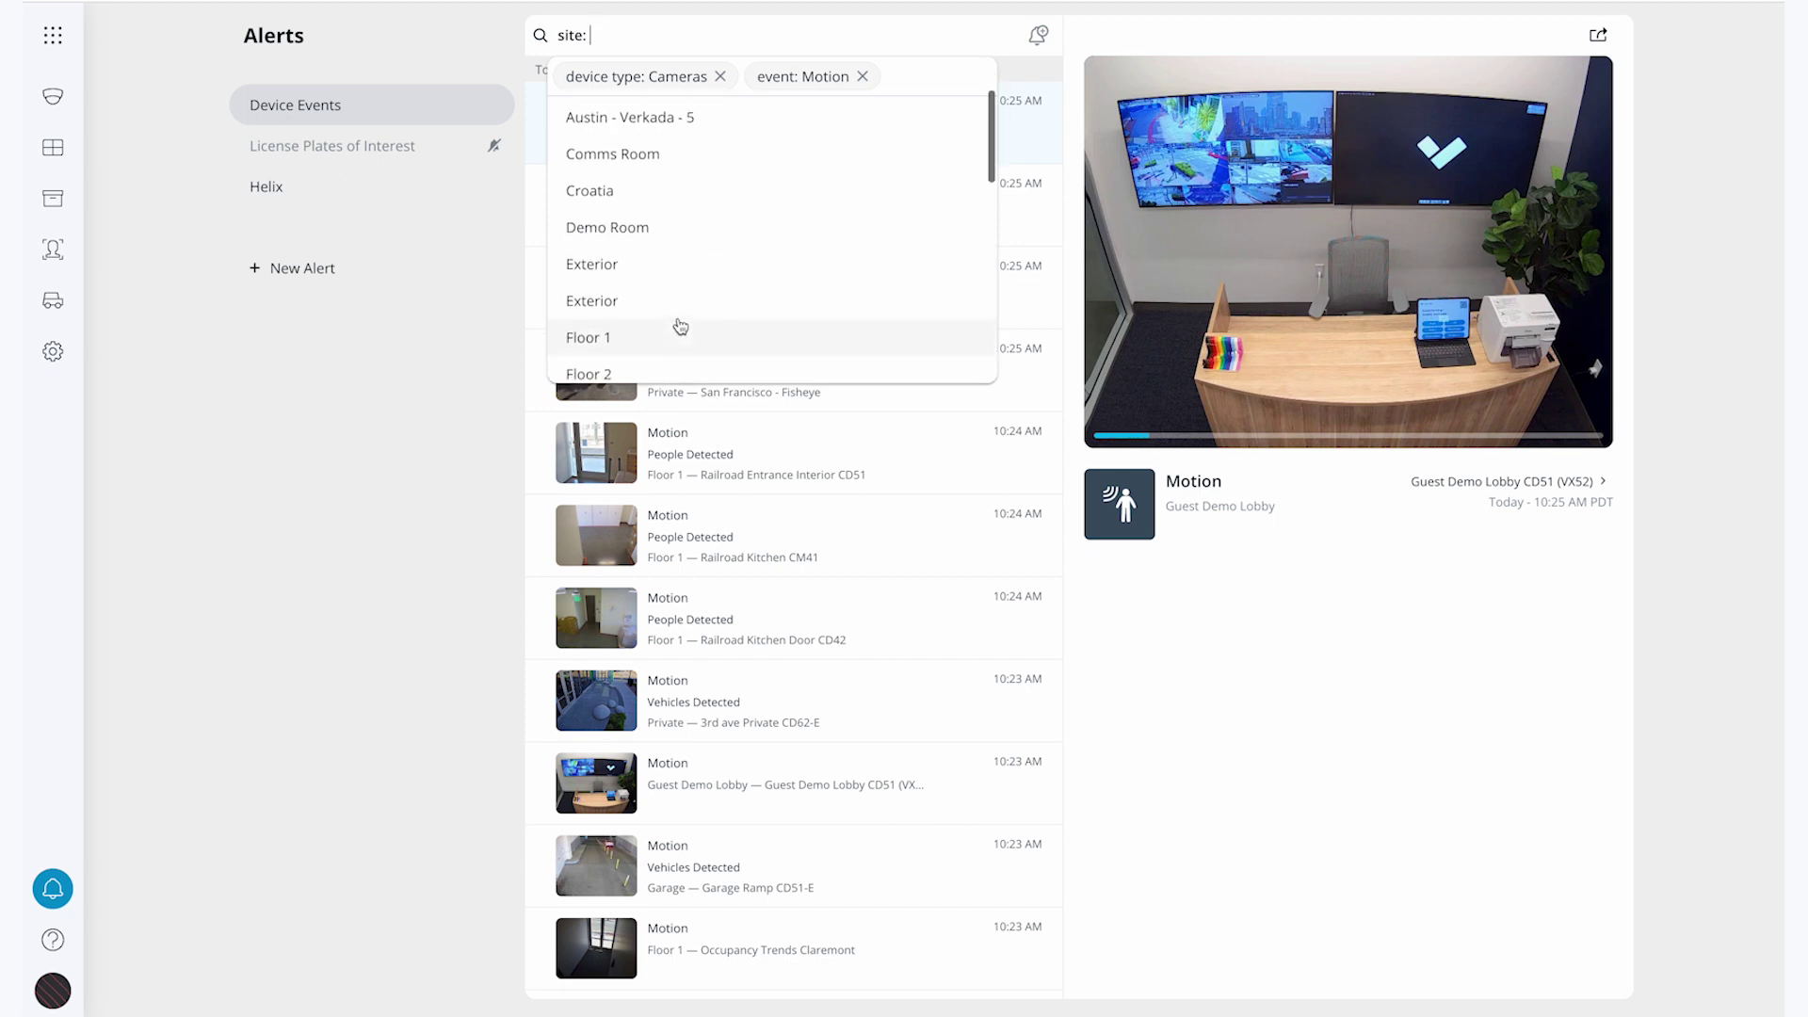
{"action": "left_click", "coordinate": [680, 326]}
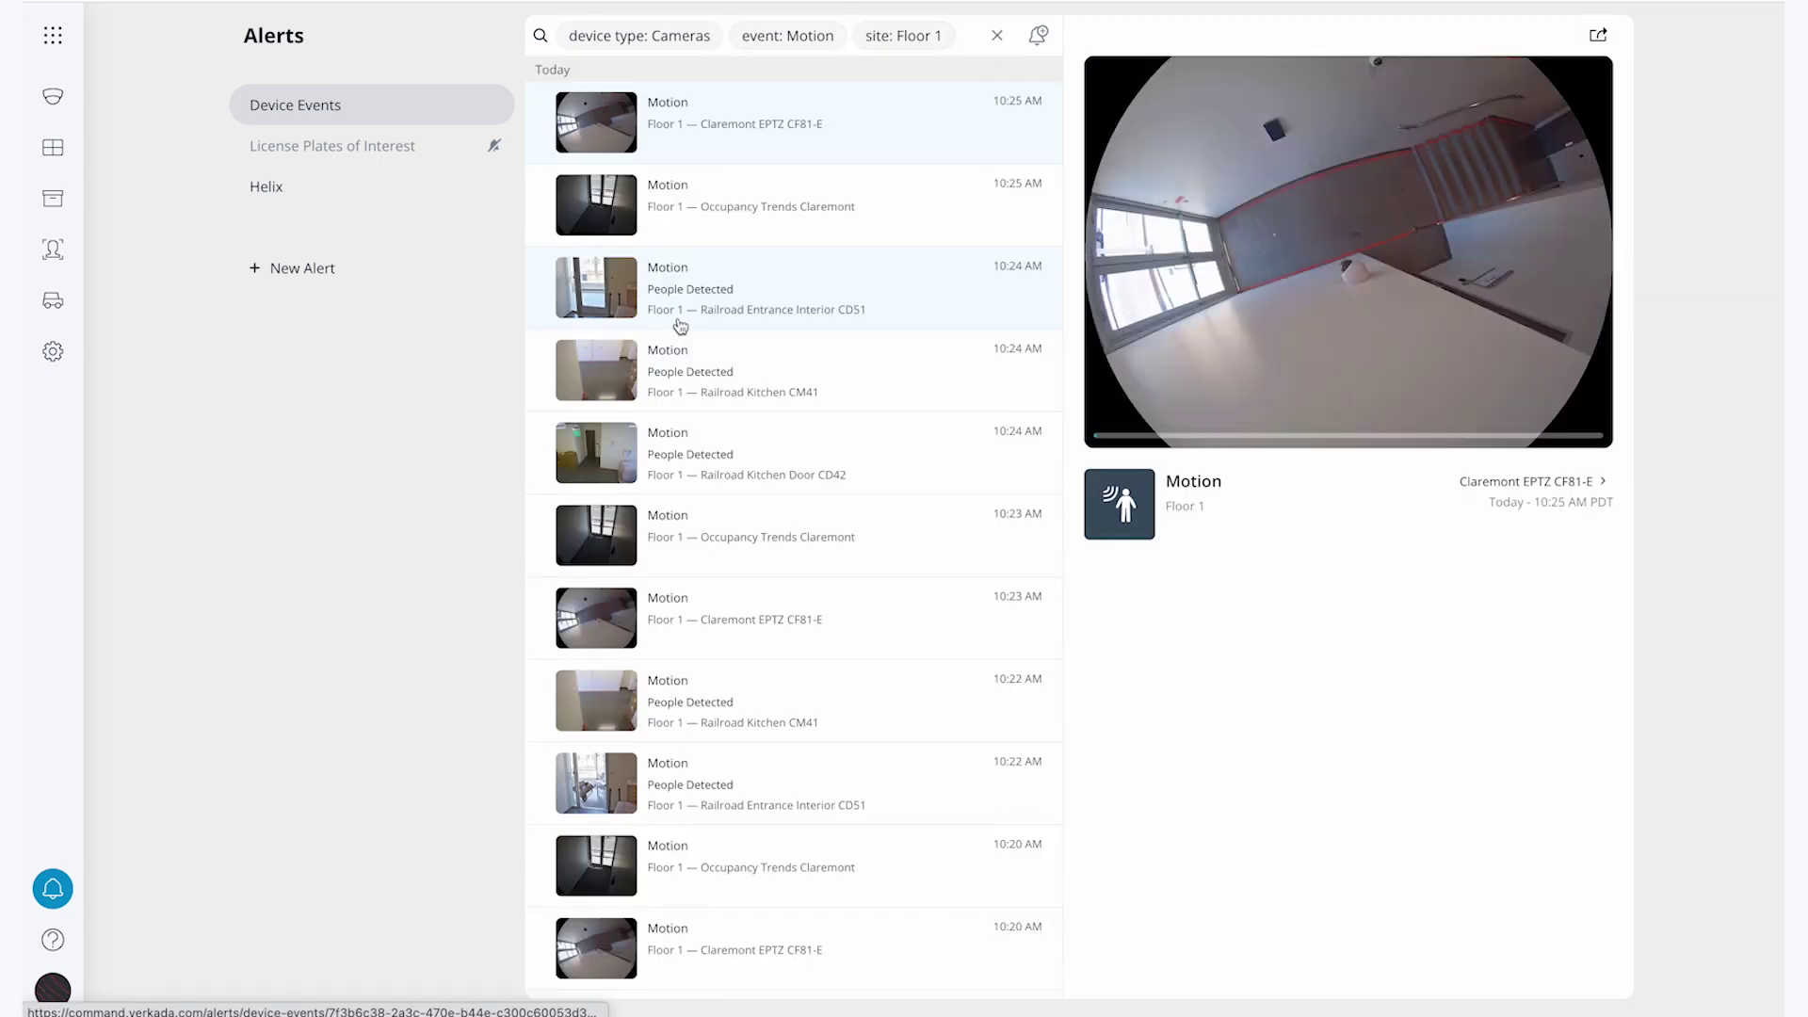
{"action": "left_click", "coordinate": [1038, 43]}
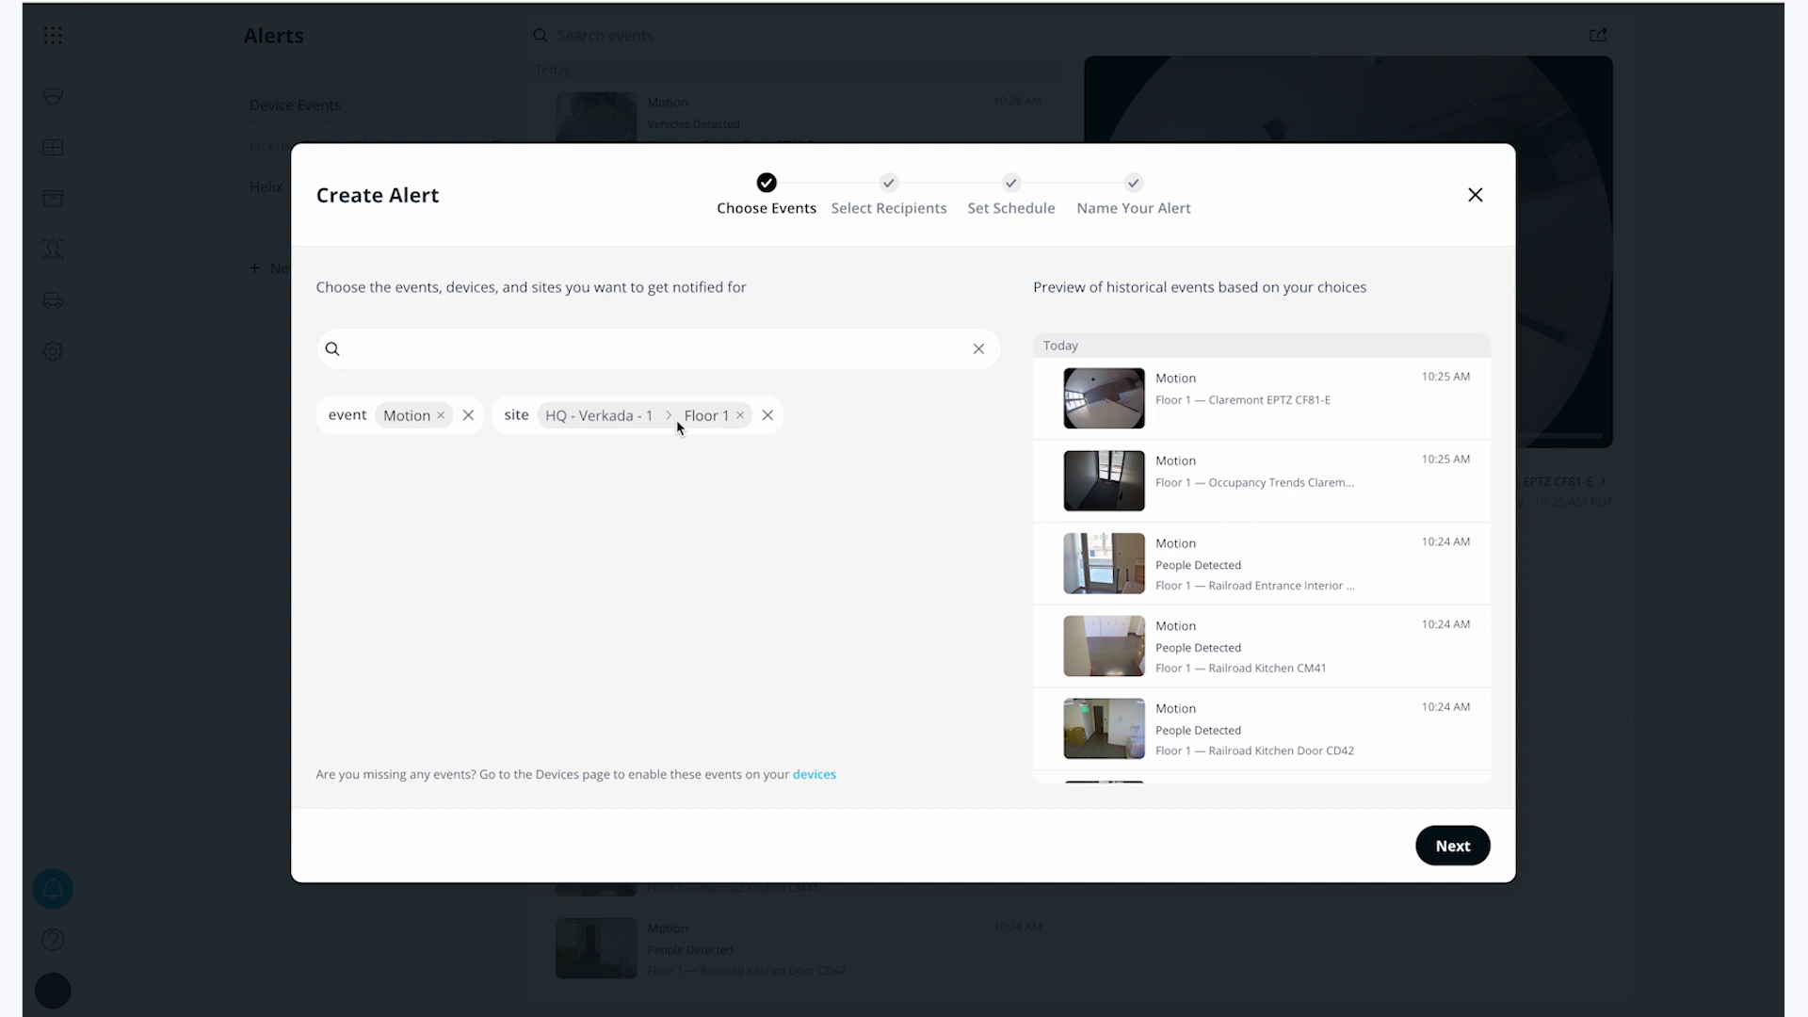
{"action": "left_click", "coordinate": [1474, 195]}
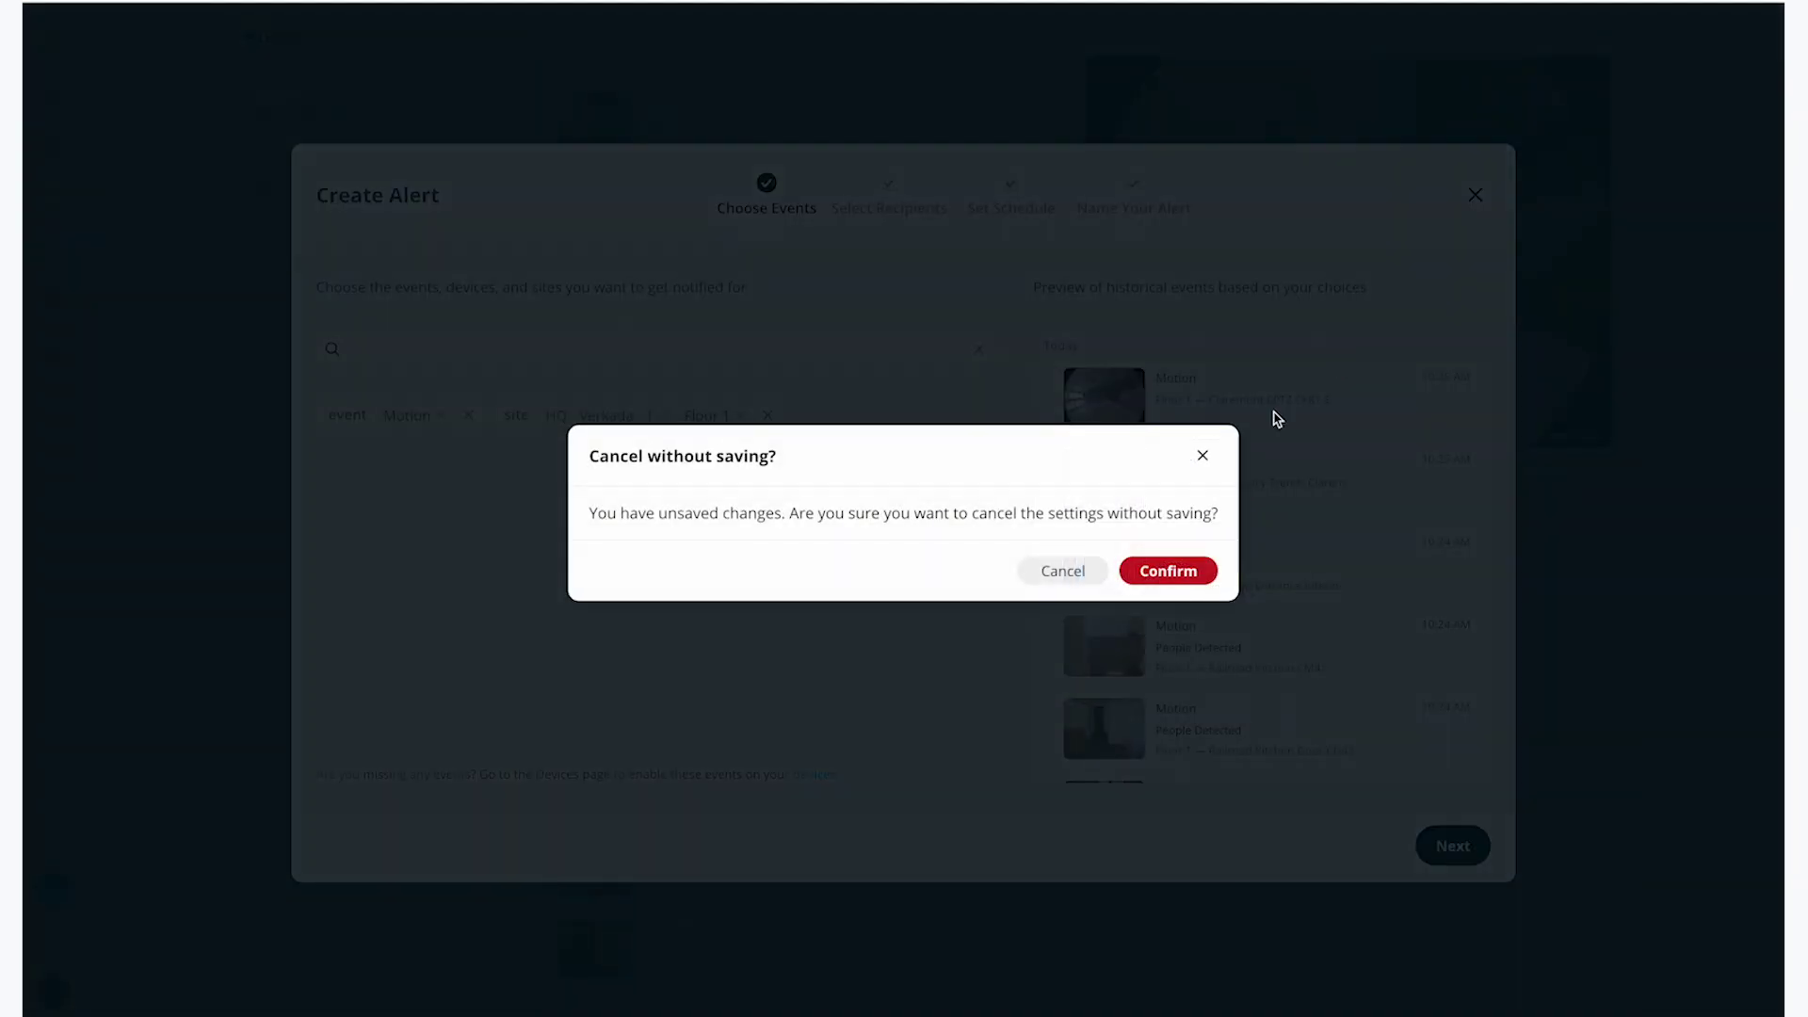
{"action": "left_click", "coordinate": [1172, 569]}
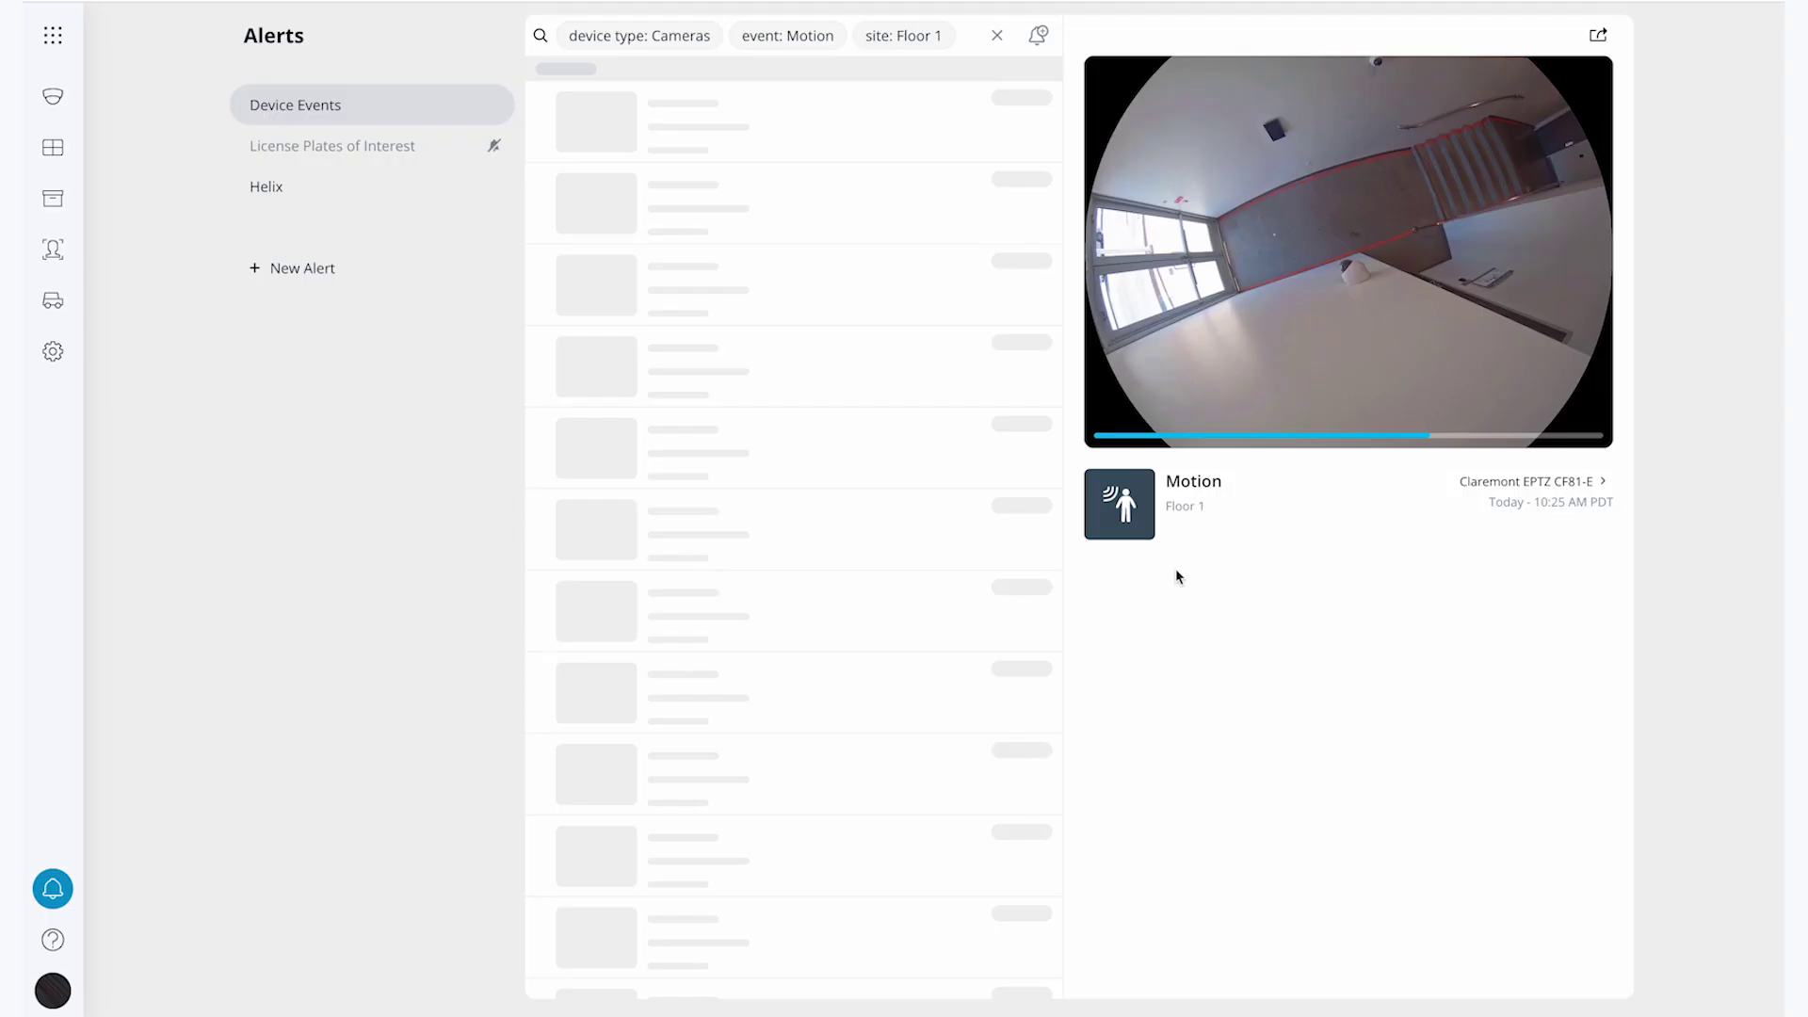
{"action": "left_click", "coordinate": [313, 284]}
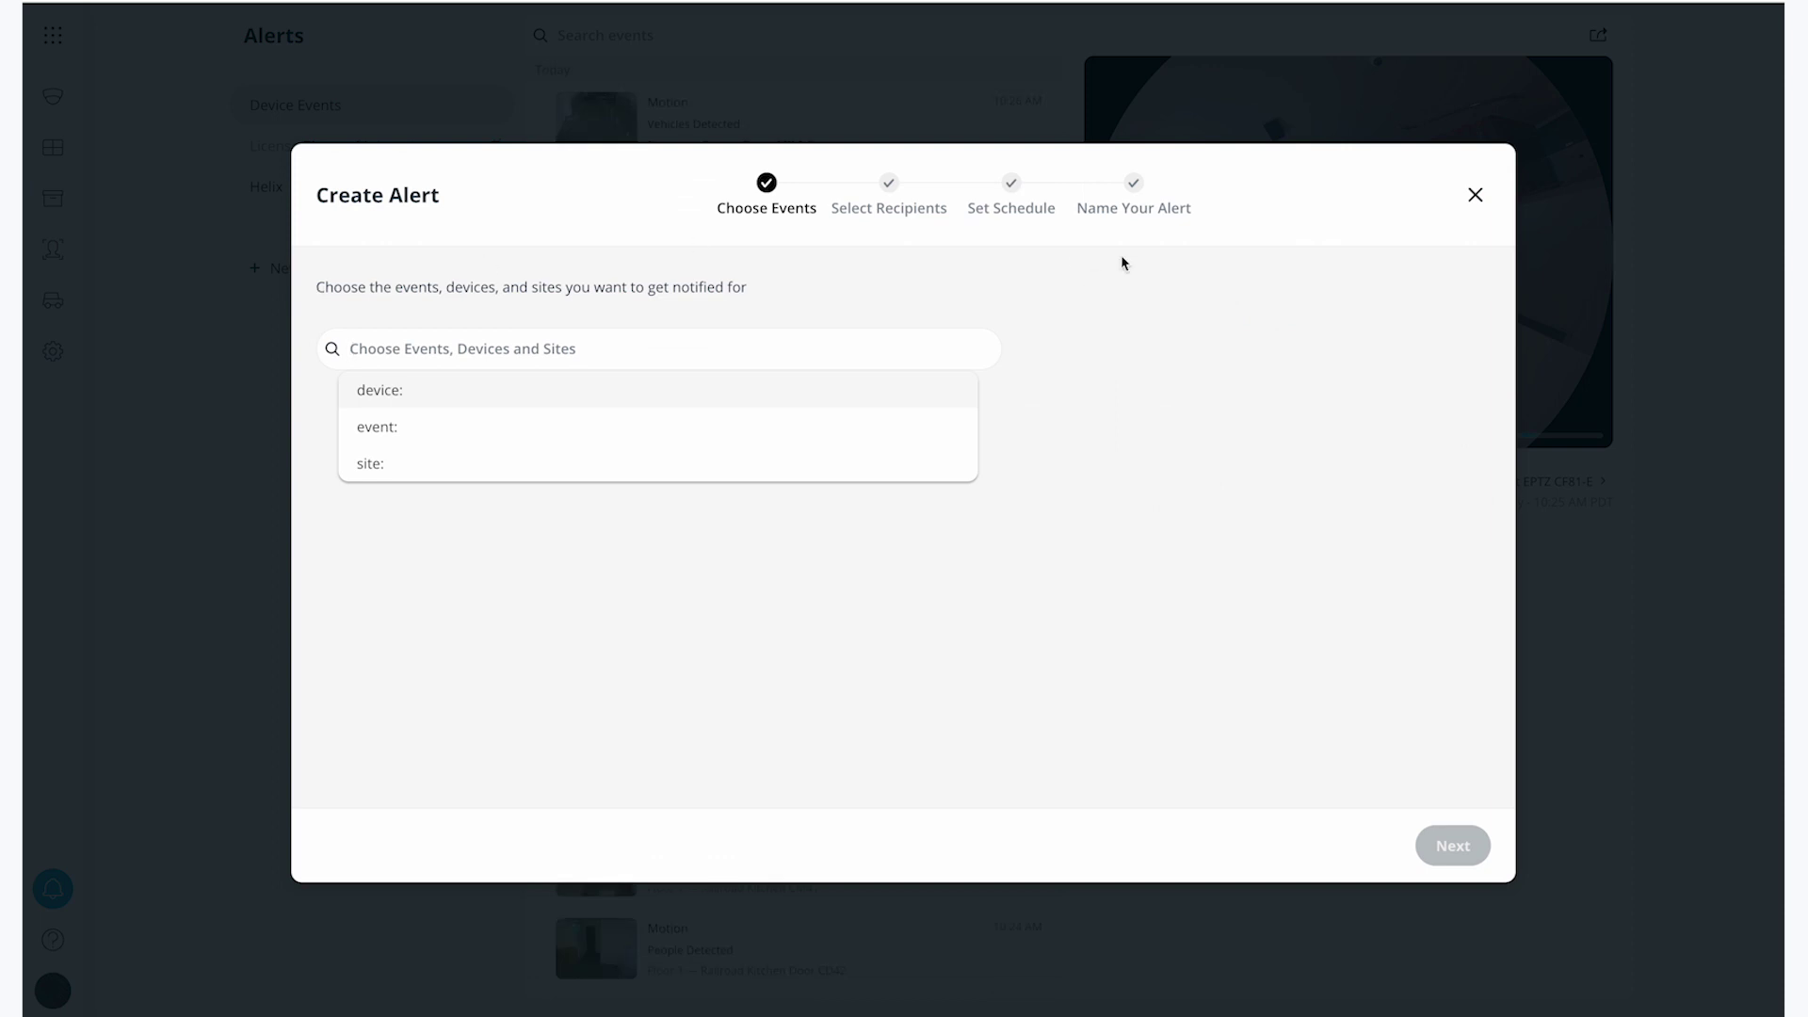
{"action": "left_click", "coordinate": [1474, 195]}
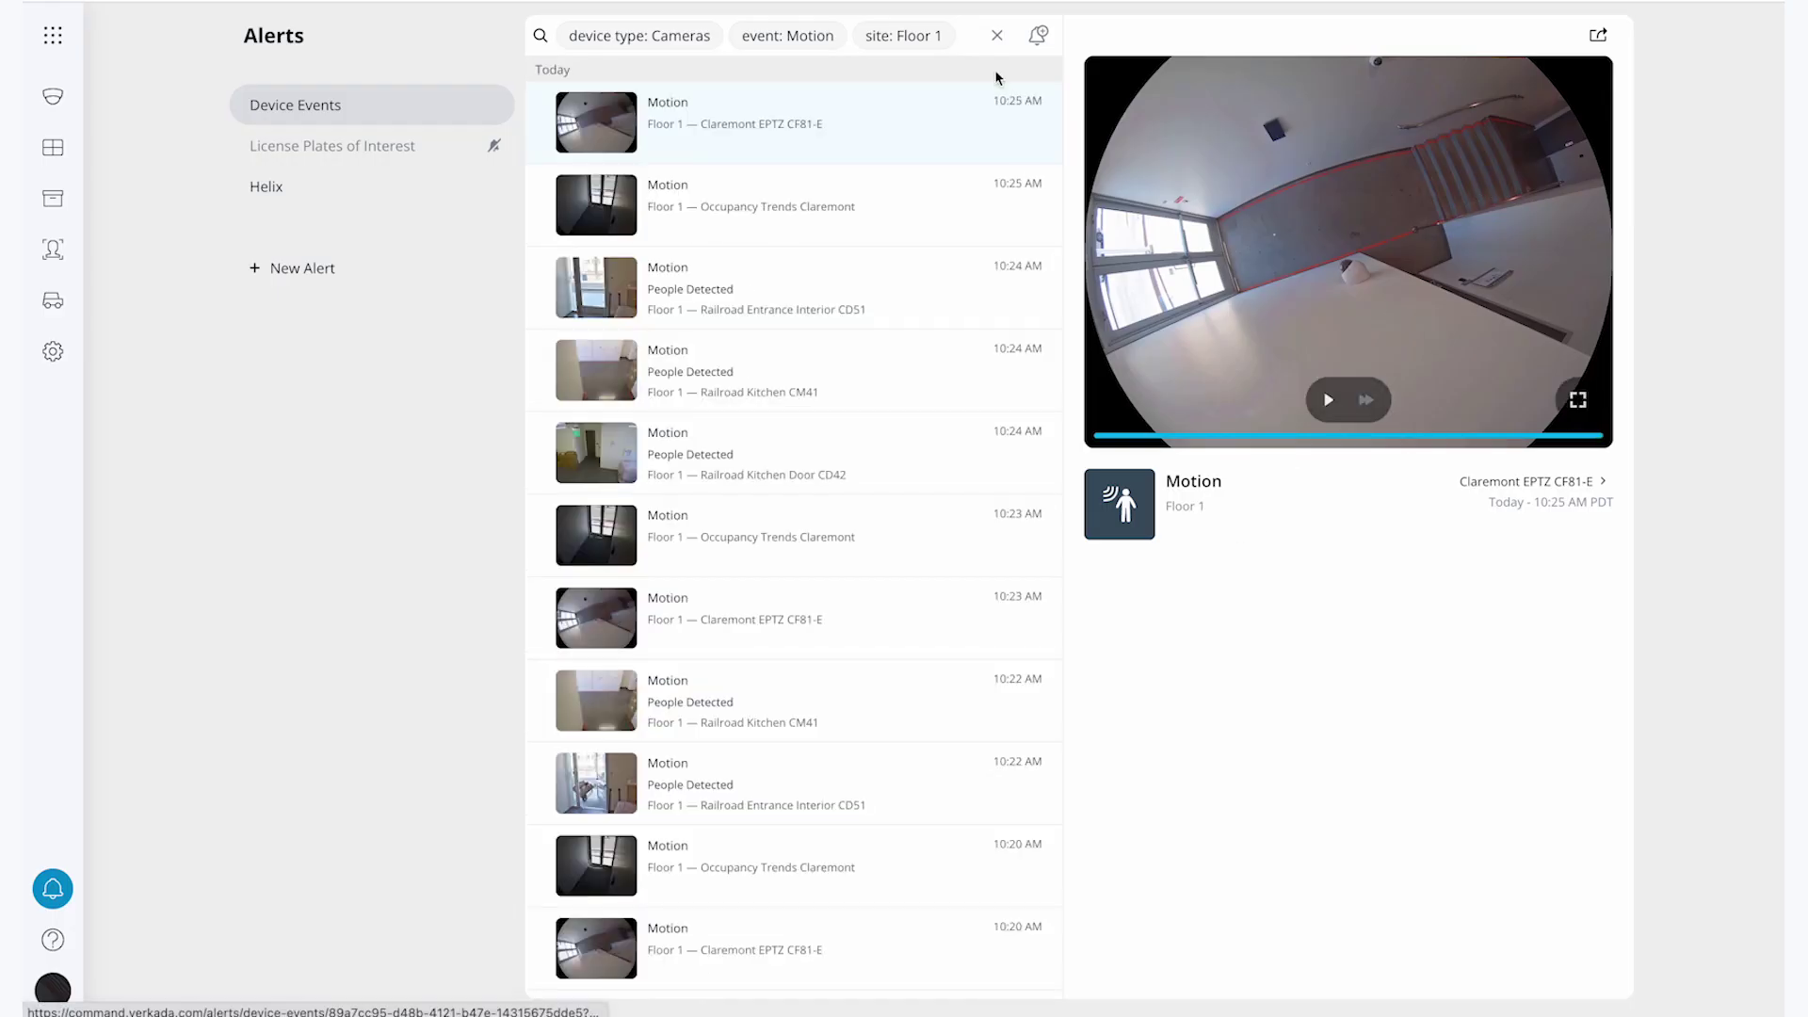
Step: Start a new alert prefilled with the Motion and Floor 1 filters and review its event types
{"action": "left_click", "coordinate": [1037, 36]}
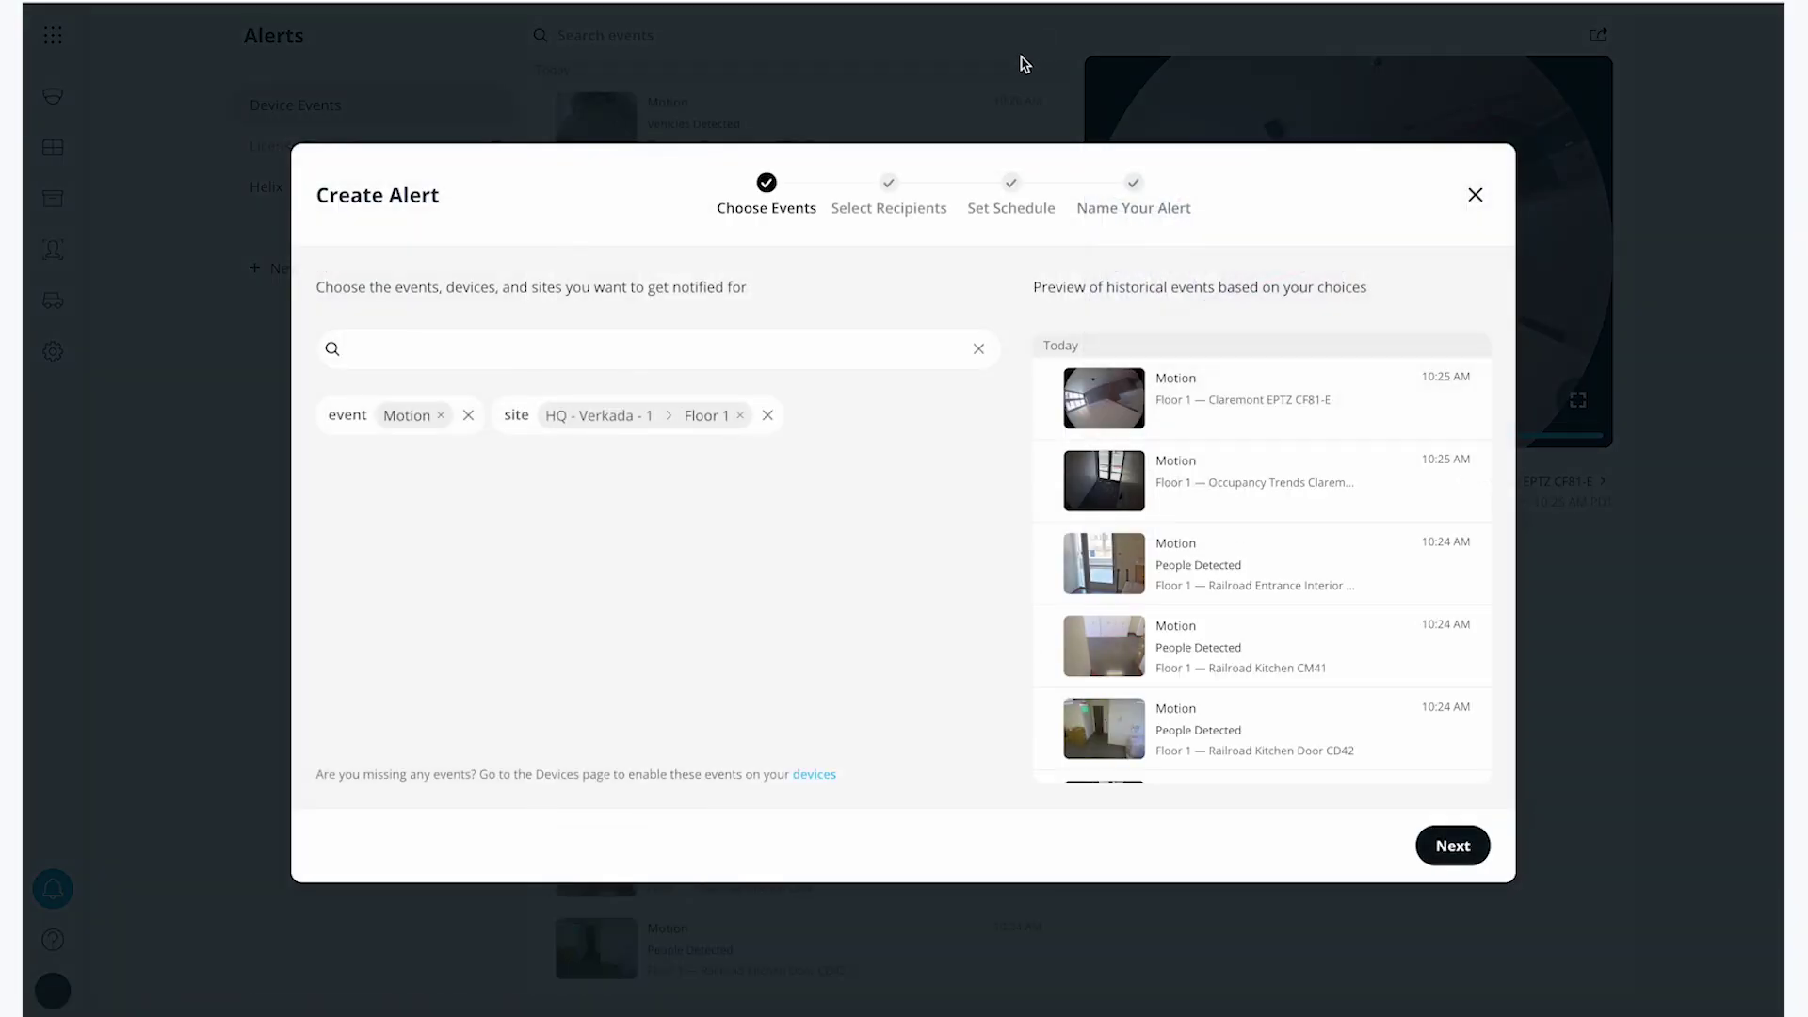
{"action": "left_click", "coordinate": [400, 417]}
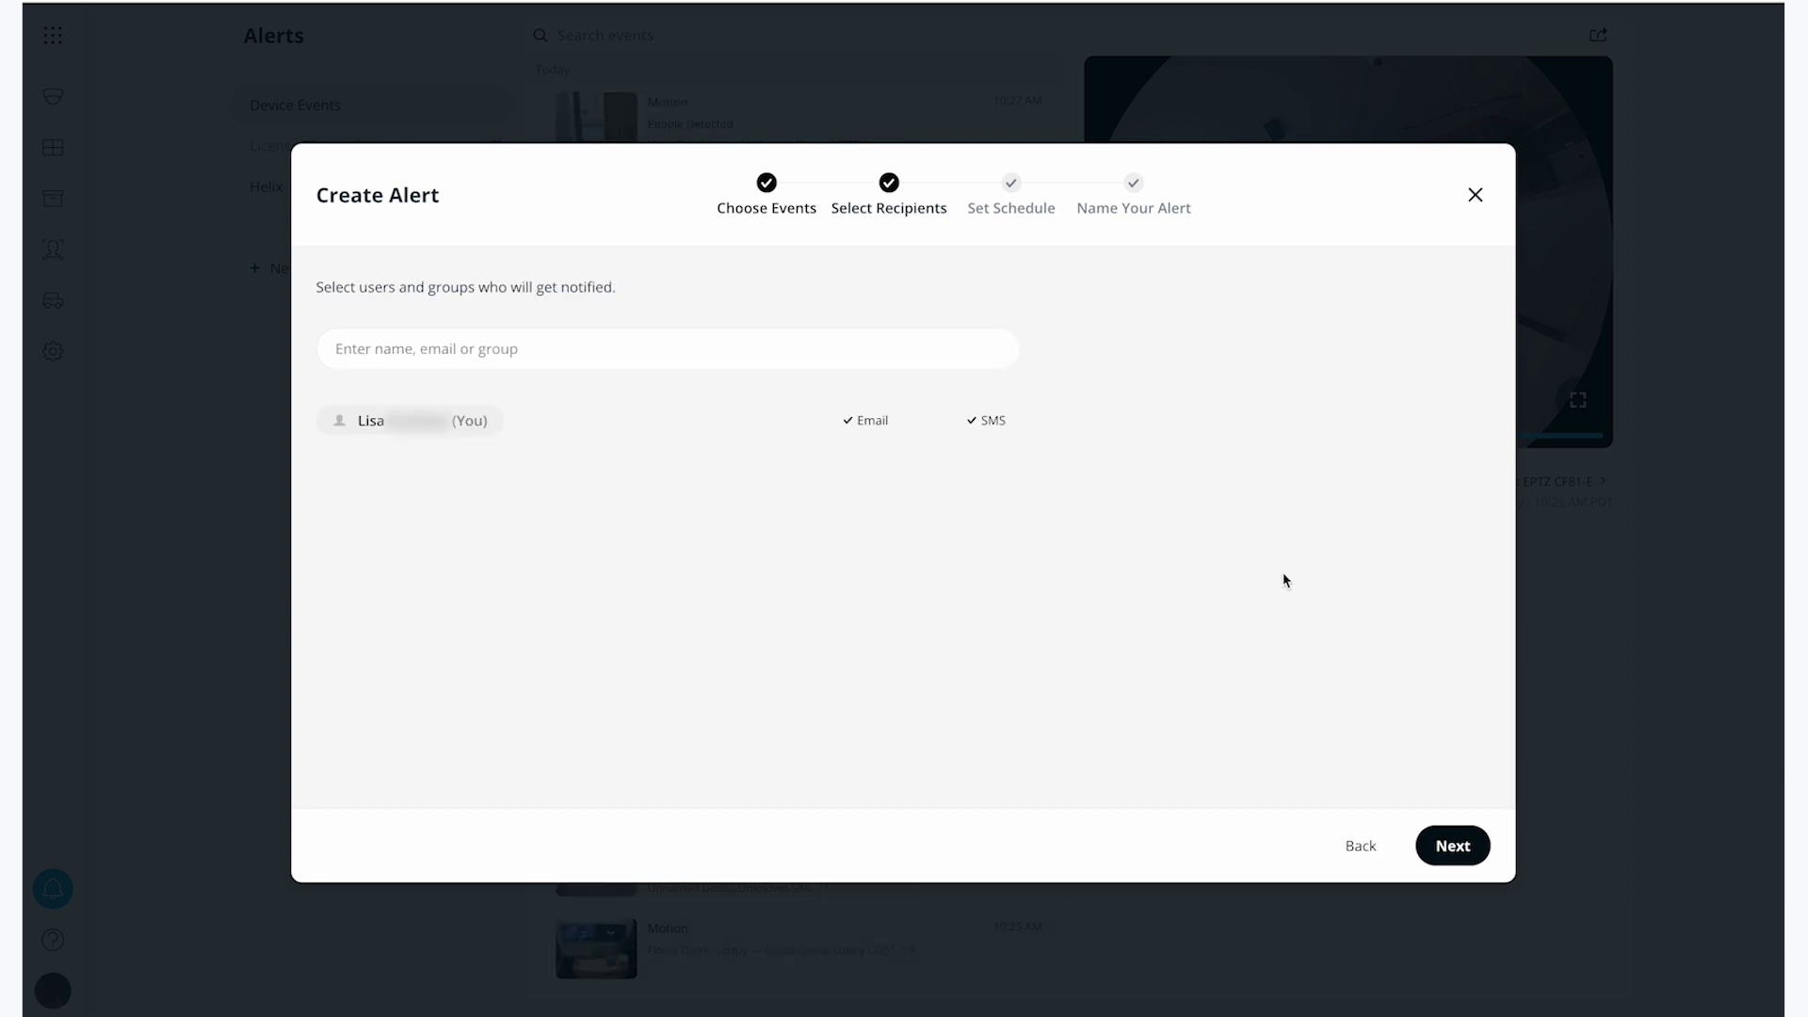
Step: Keep yourself as the only recipient with both Email and SMS enabled, adding no groups
{"action": "left_click", "coordinate": [1443, 846]}
{"action": "left_click", "coordinate": [976, 430]}
{"action": "left_click", "coordinate": [975, 430]}
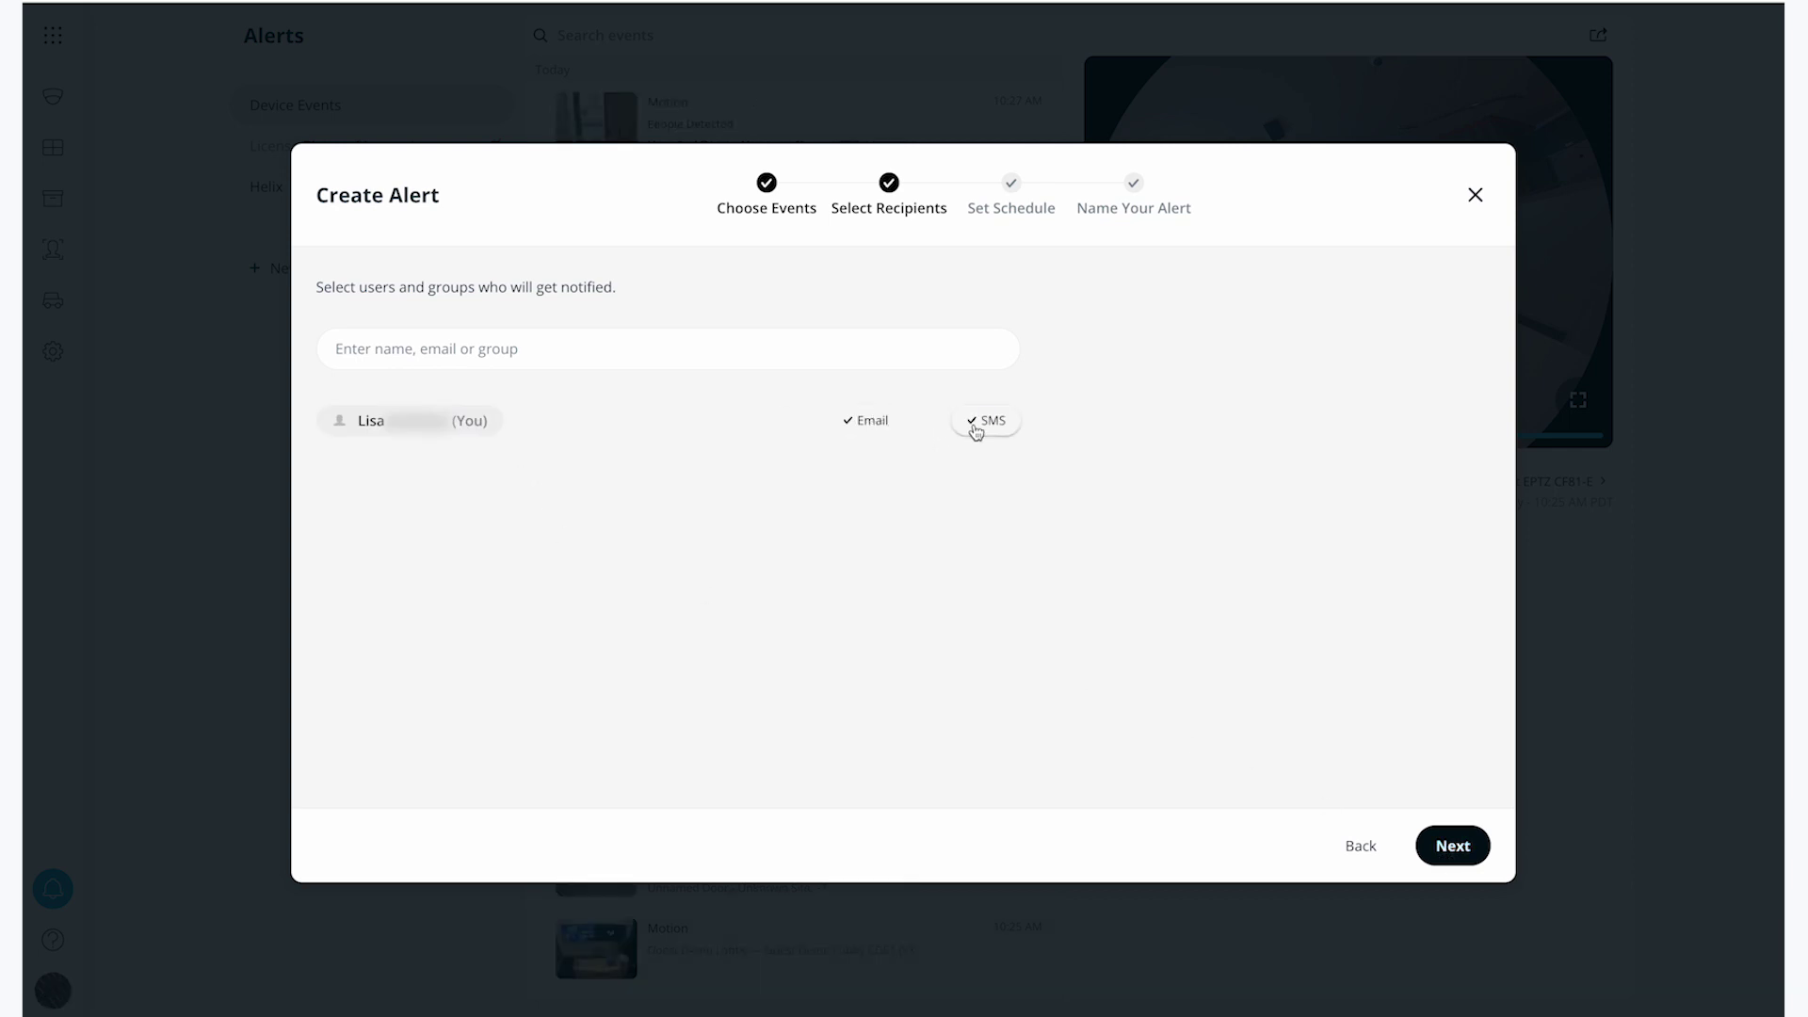
{"action": "left_click", "coordinate": [758, 345]}
{"action": "scroll", "coordinate": [691, 496], "scroll_direction": "down", "scroll_amount": 5}
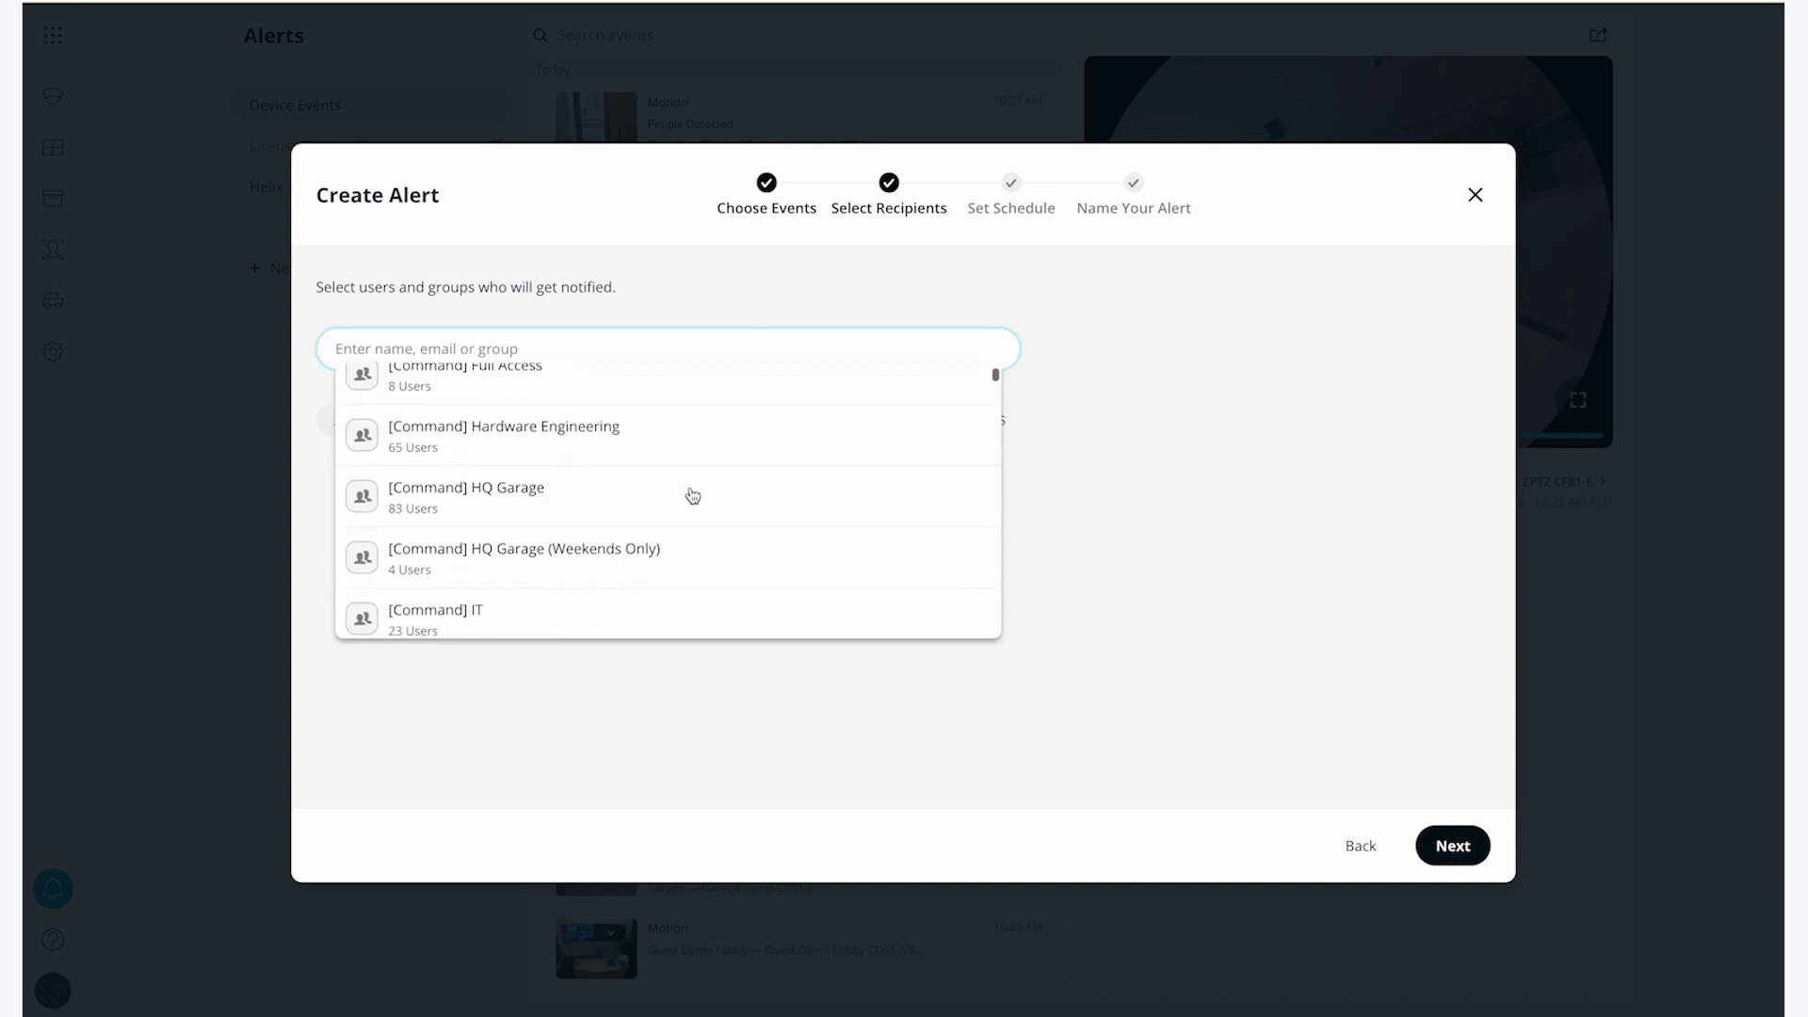
{"action": "left_click", "coordinate": [1051, 442]}
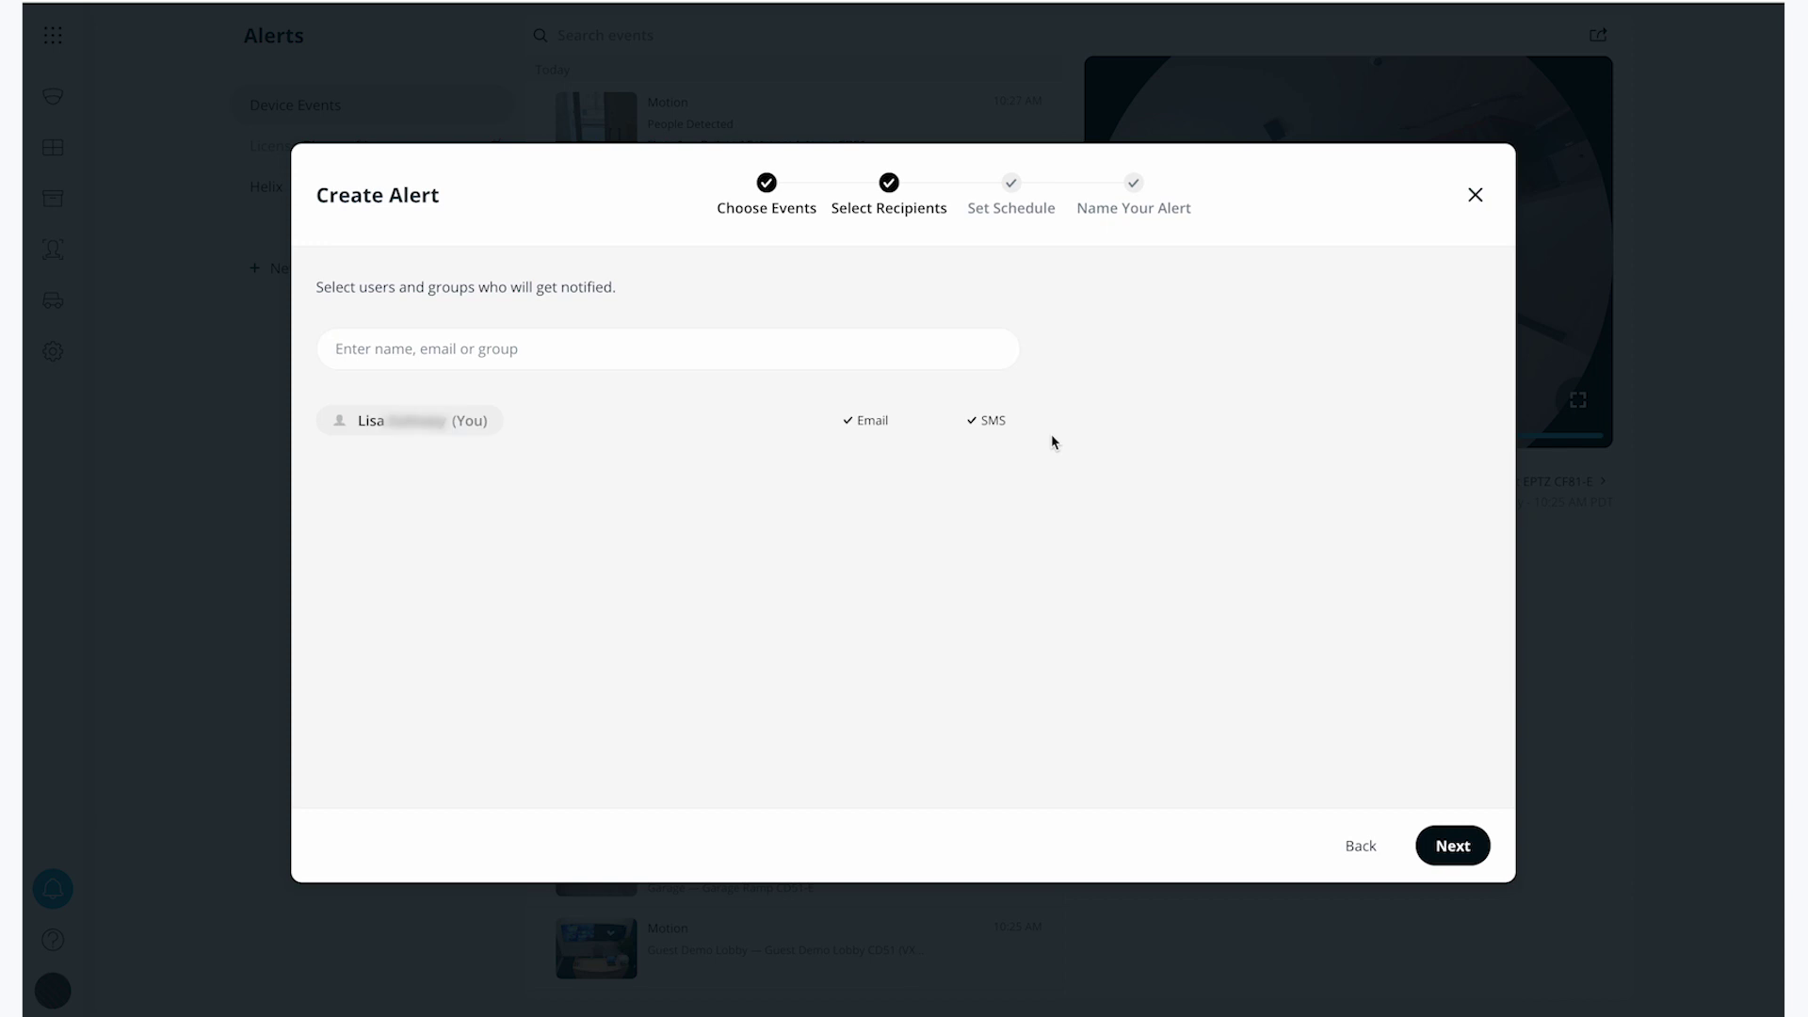
{"action": "left_click", "coordinate": [1452, 845]}
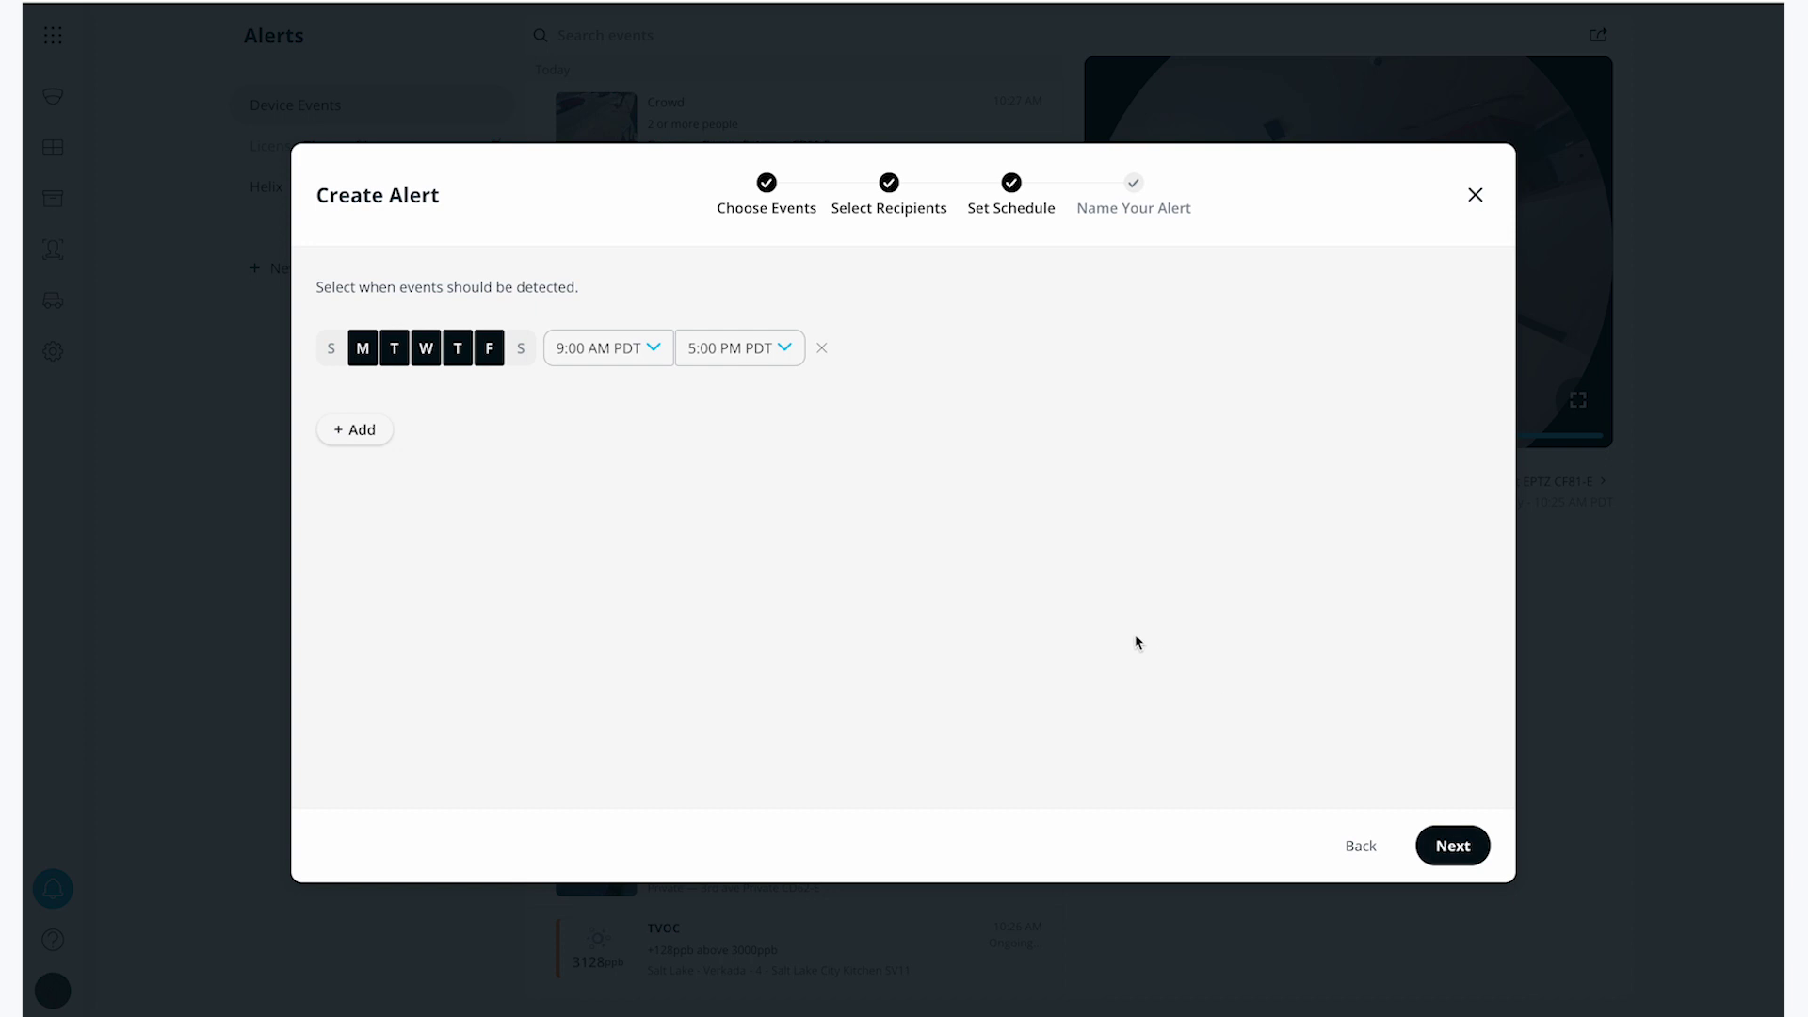
Step: Set the Monday–Friday schedule row to 9:00 PM–5:00 AM
{"action": "left_click", "coordinate": [602, 362]}
{"action": "left_click", "coordinate": [654, 390]}
{"action": "key", "text": "p"}
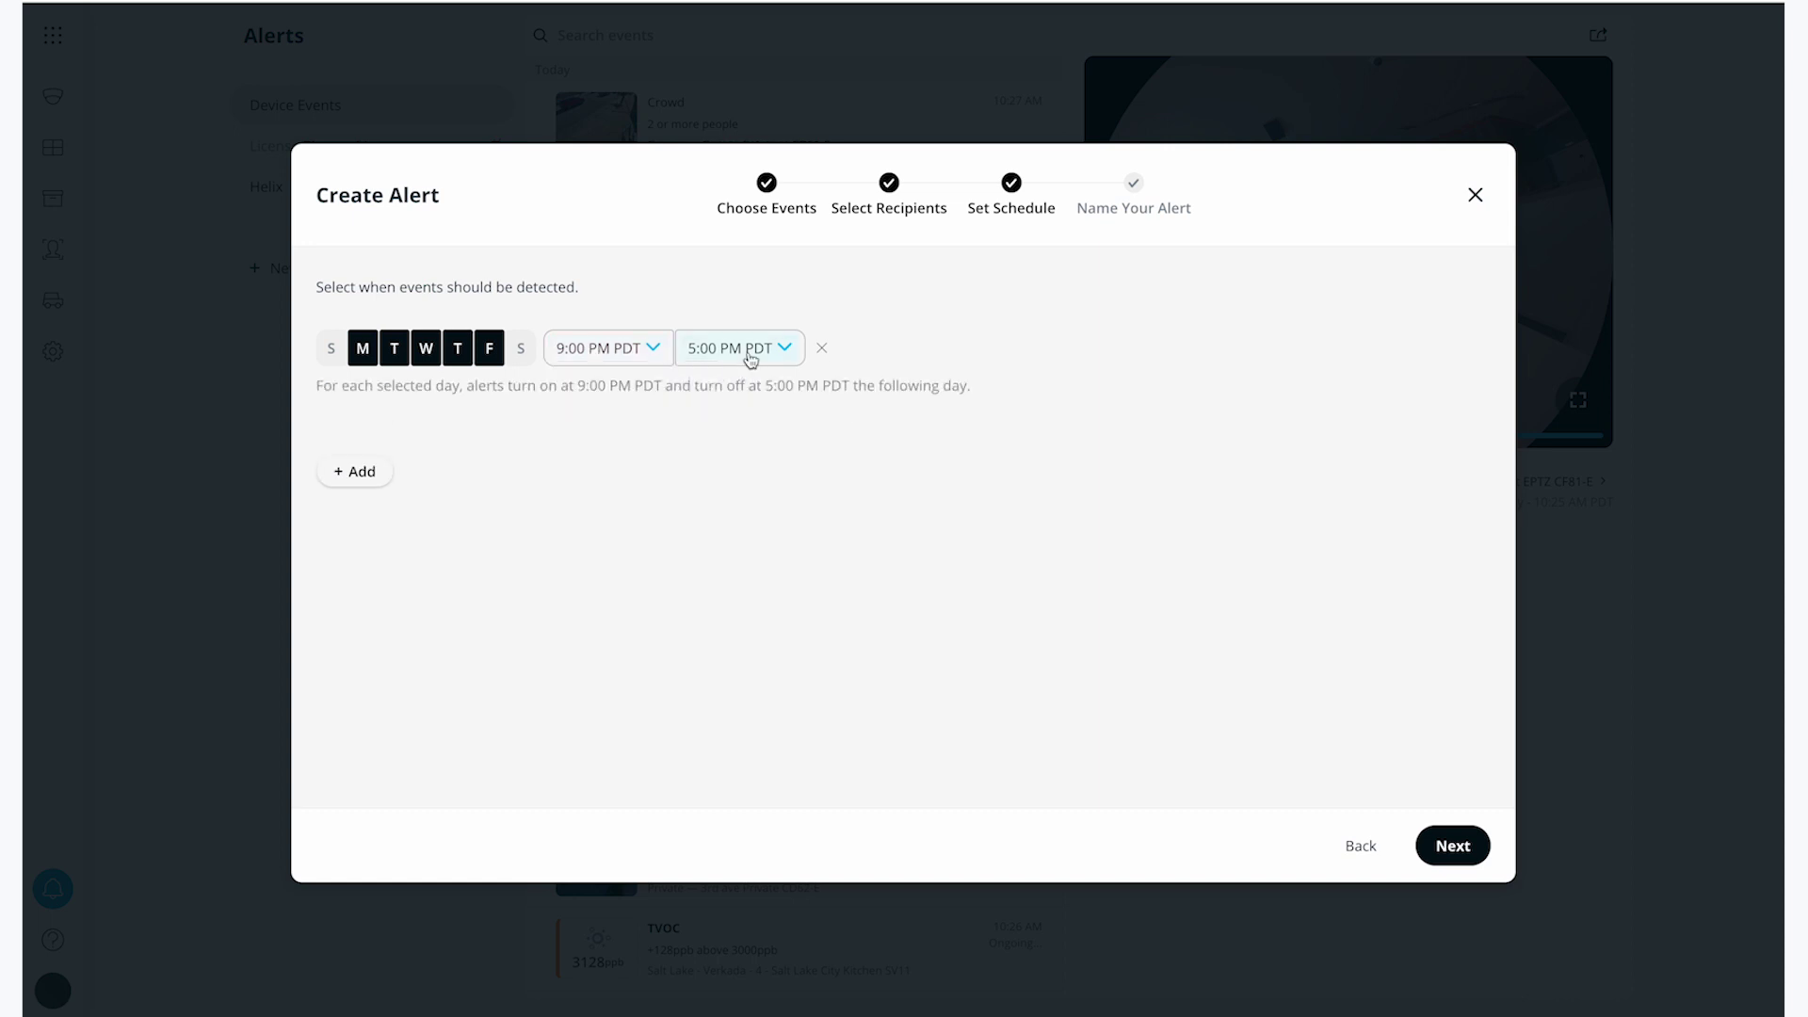
{"action": "left_click", "coordinate": [744, 353]}
{"action": "left_click", "coordinate": [784, 390]}
{"action": "key", "text": "a"}
Step: Add a second schedule row covering only Saturday and Sunday
{"action": "left_click", "coordinate": [363, 472]}
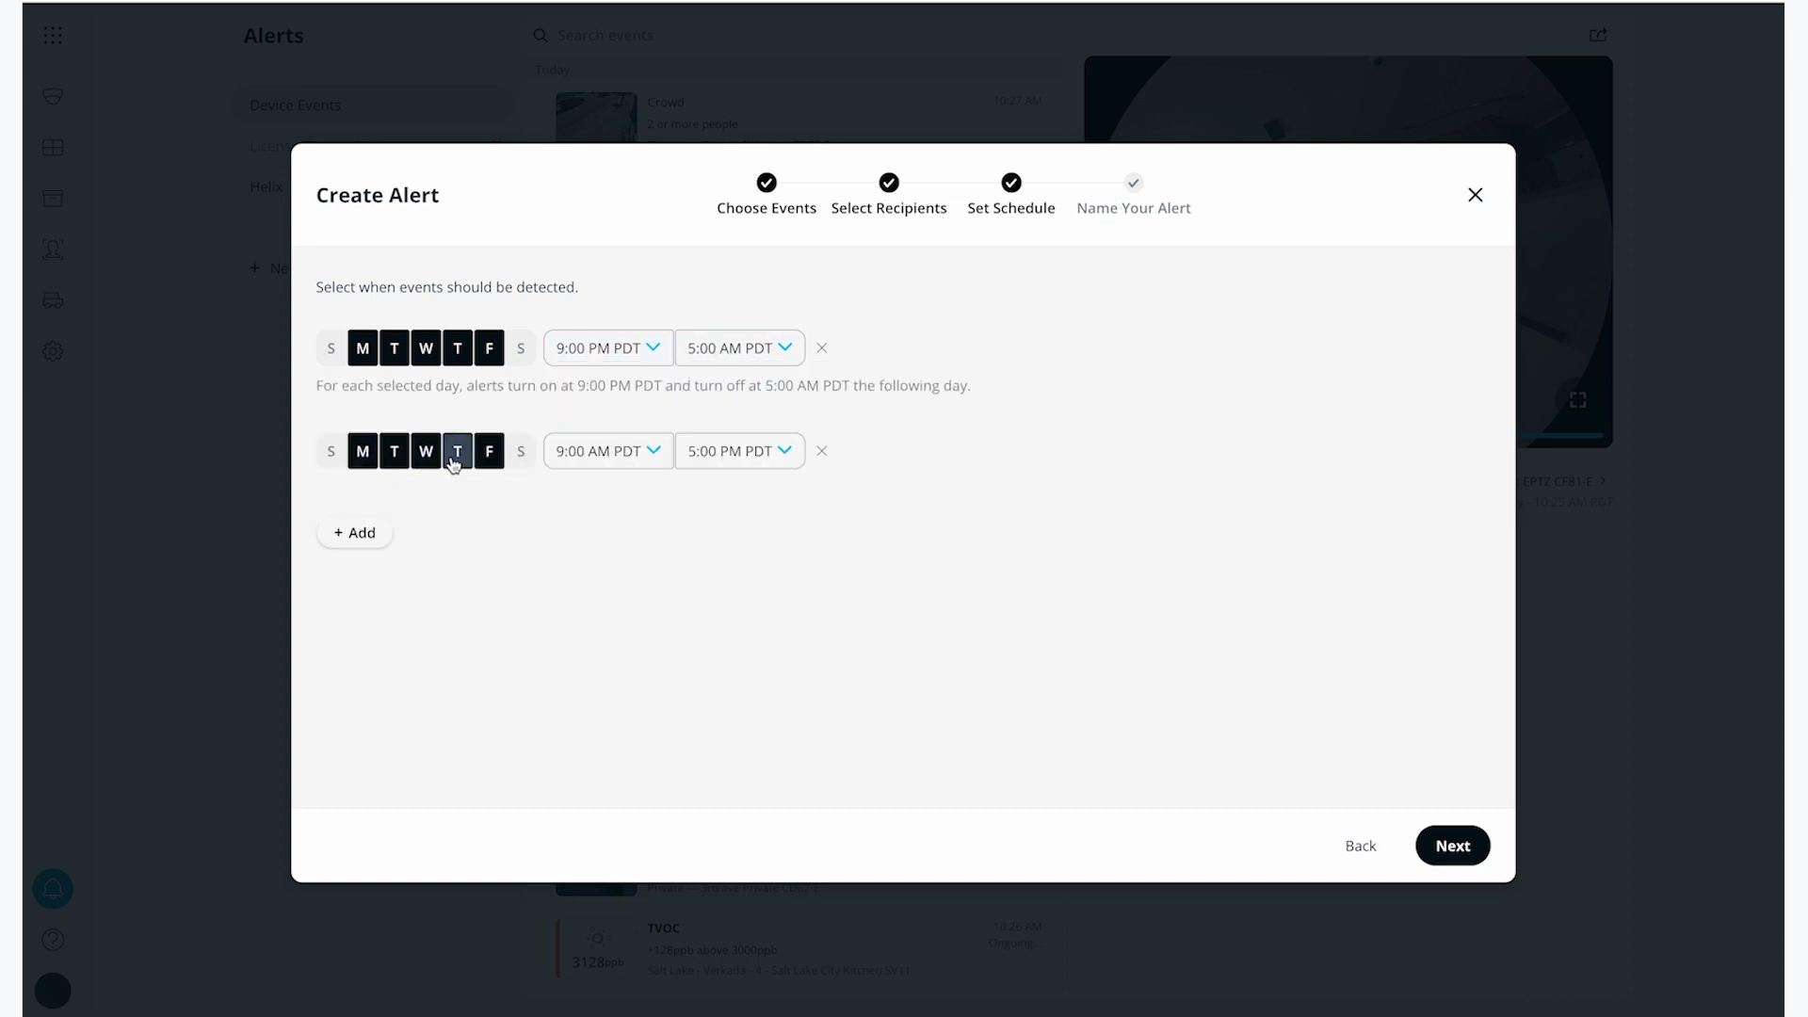
{"action": "left_click", "coordinate": [363, 451]}
{"action": "left_click", "coordinate": [330, 451]}
{"action": "left_click", "coordinate": [395, 451]}
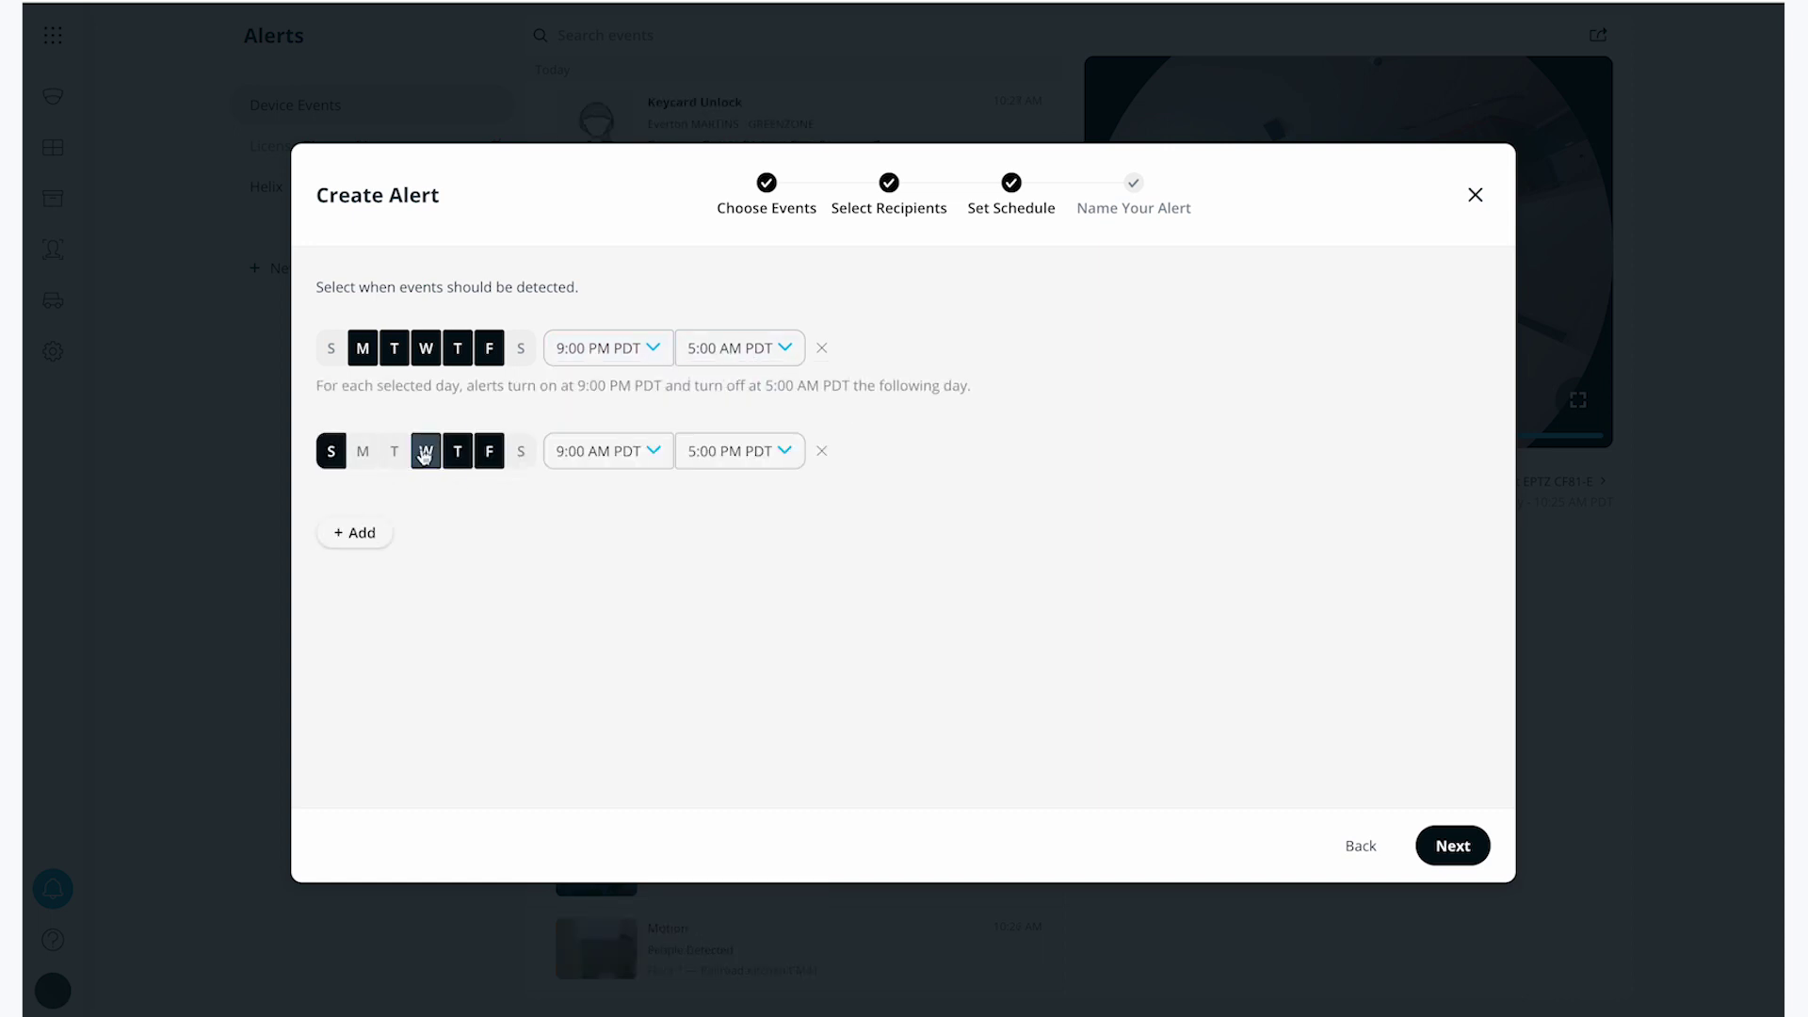
{"action": "left_click", "coordinate": [425, 451]}
{"action": "left_click", "coordinate": [457, 451]}
{"action": "left_click", "coordinate": [489, 451]}
{"action": "left_click", "coordinate": [520, 451]}
Step: Make the weekend row run all day, from 12:00 AM to 11:59 PM
{"action": "left_click", "coordinate": [650, 451]}
{"action": "type", "text": "12 : 00 am"}
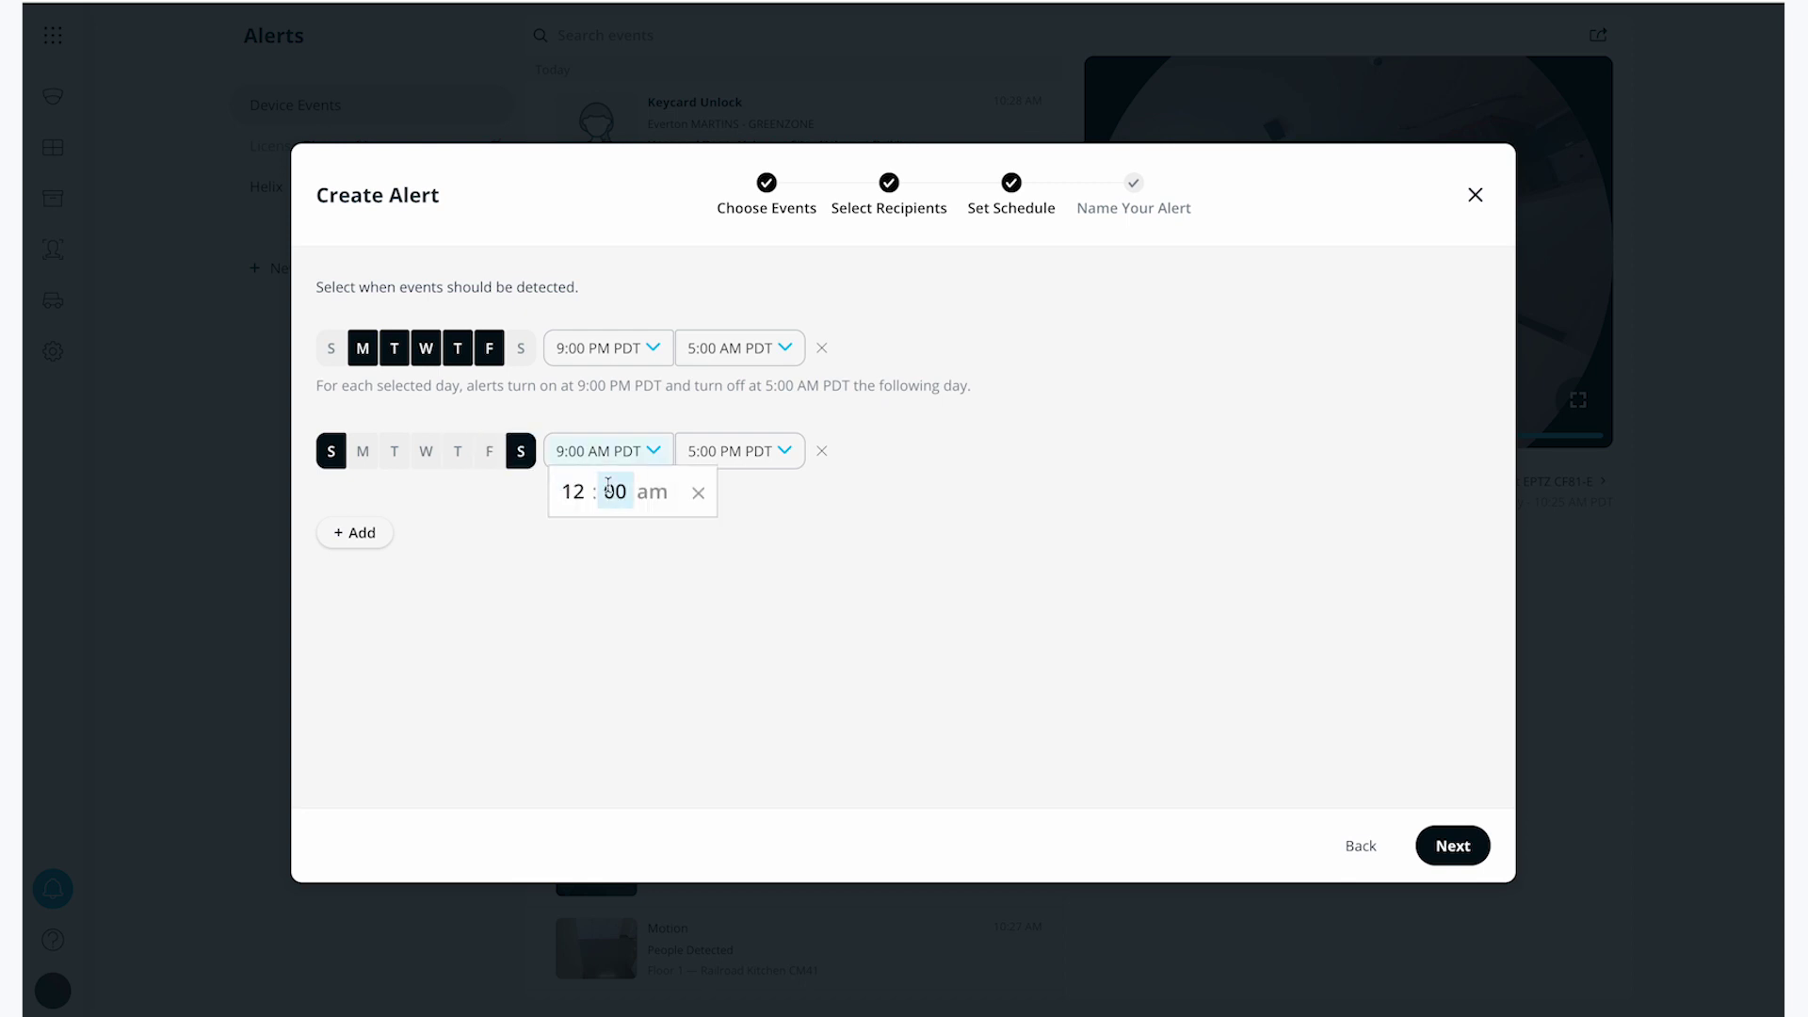
{"action": "left_click", "coordinate": [739, 451]}
{"action": "type", "text": "11:59"}
{"action": "left_click", "coordinate": [746, 565]}
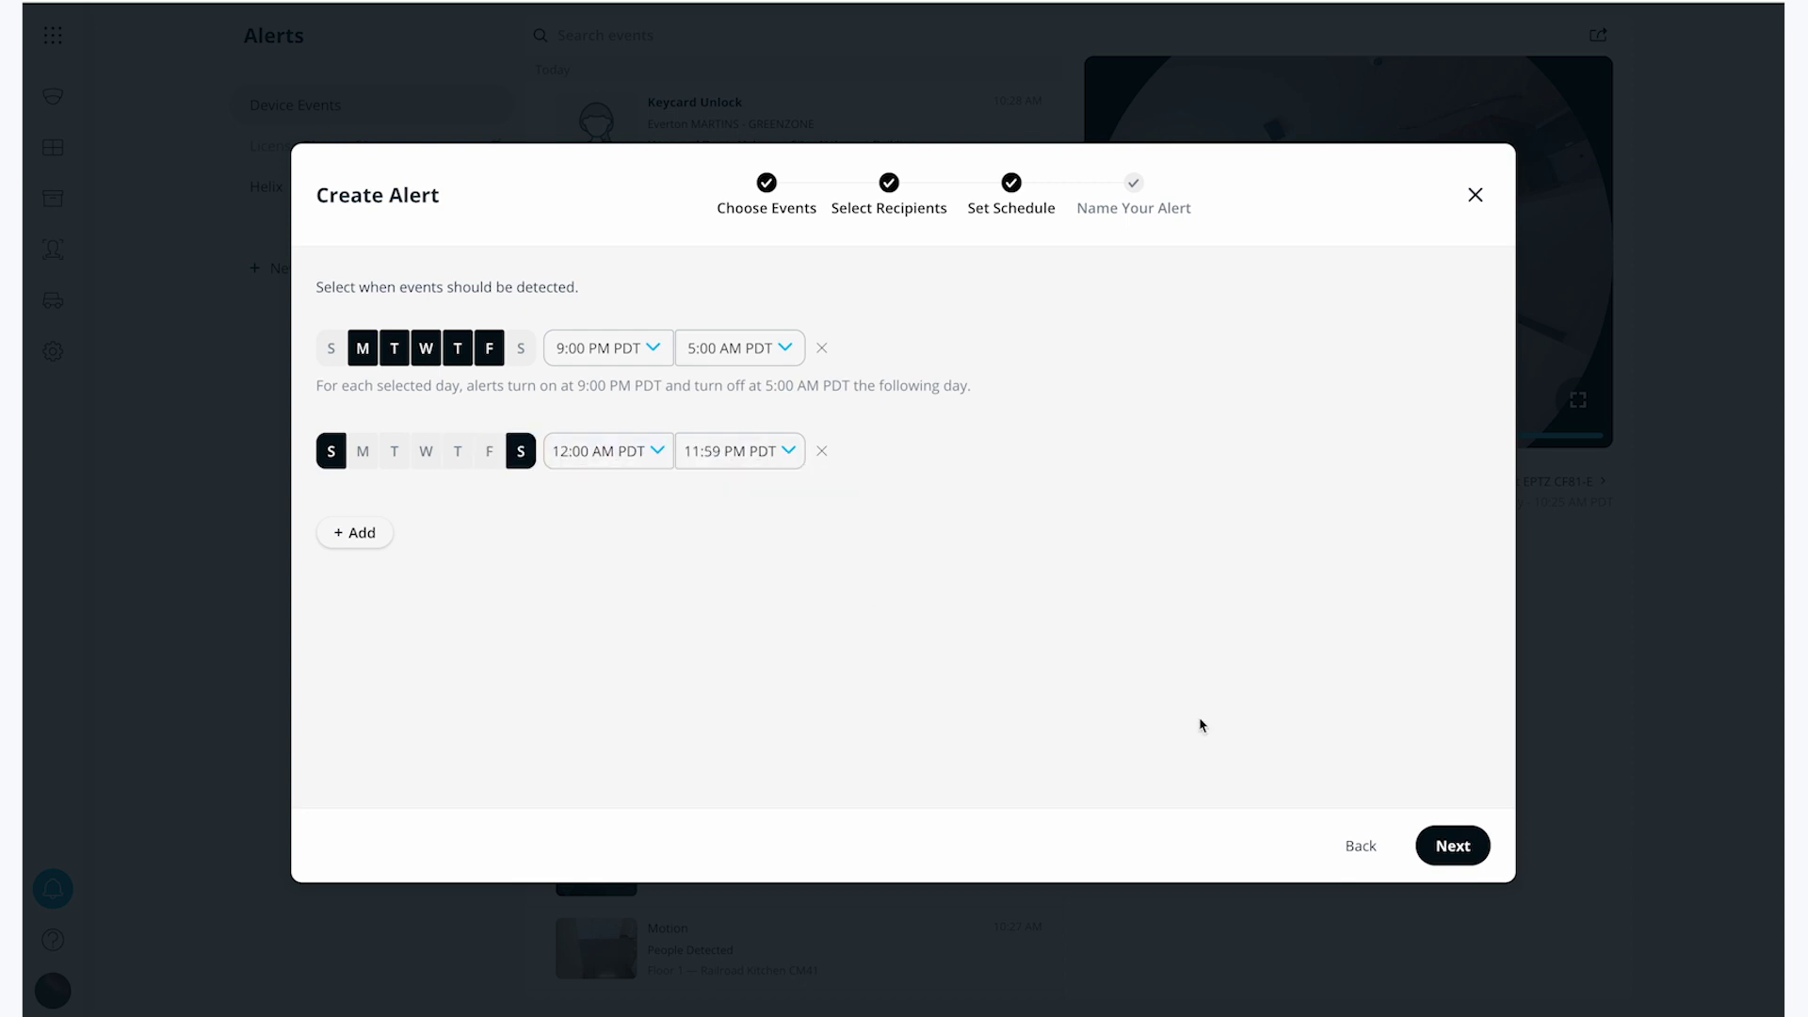
{"action": "left_click", "coordinate": [1431, 844]}
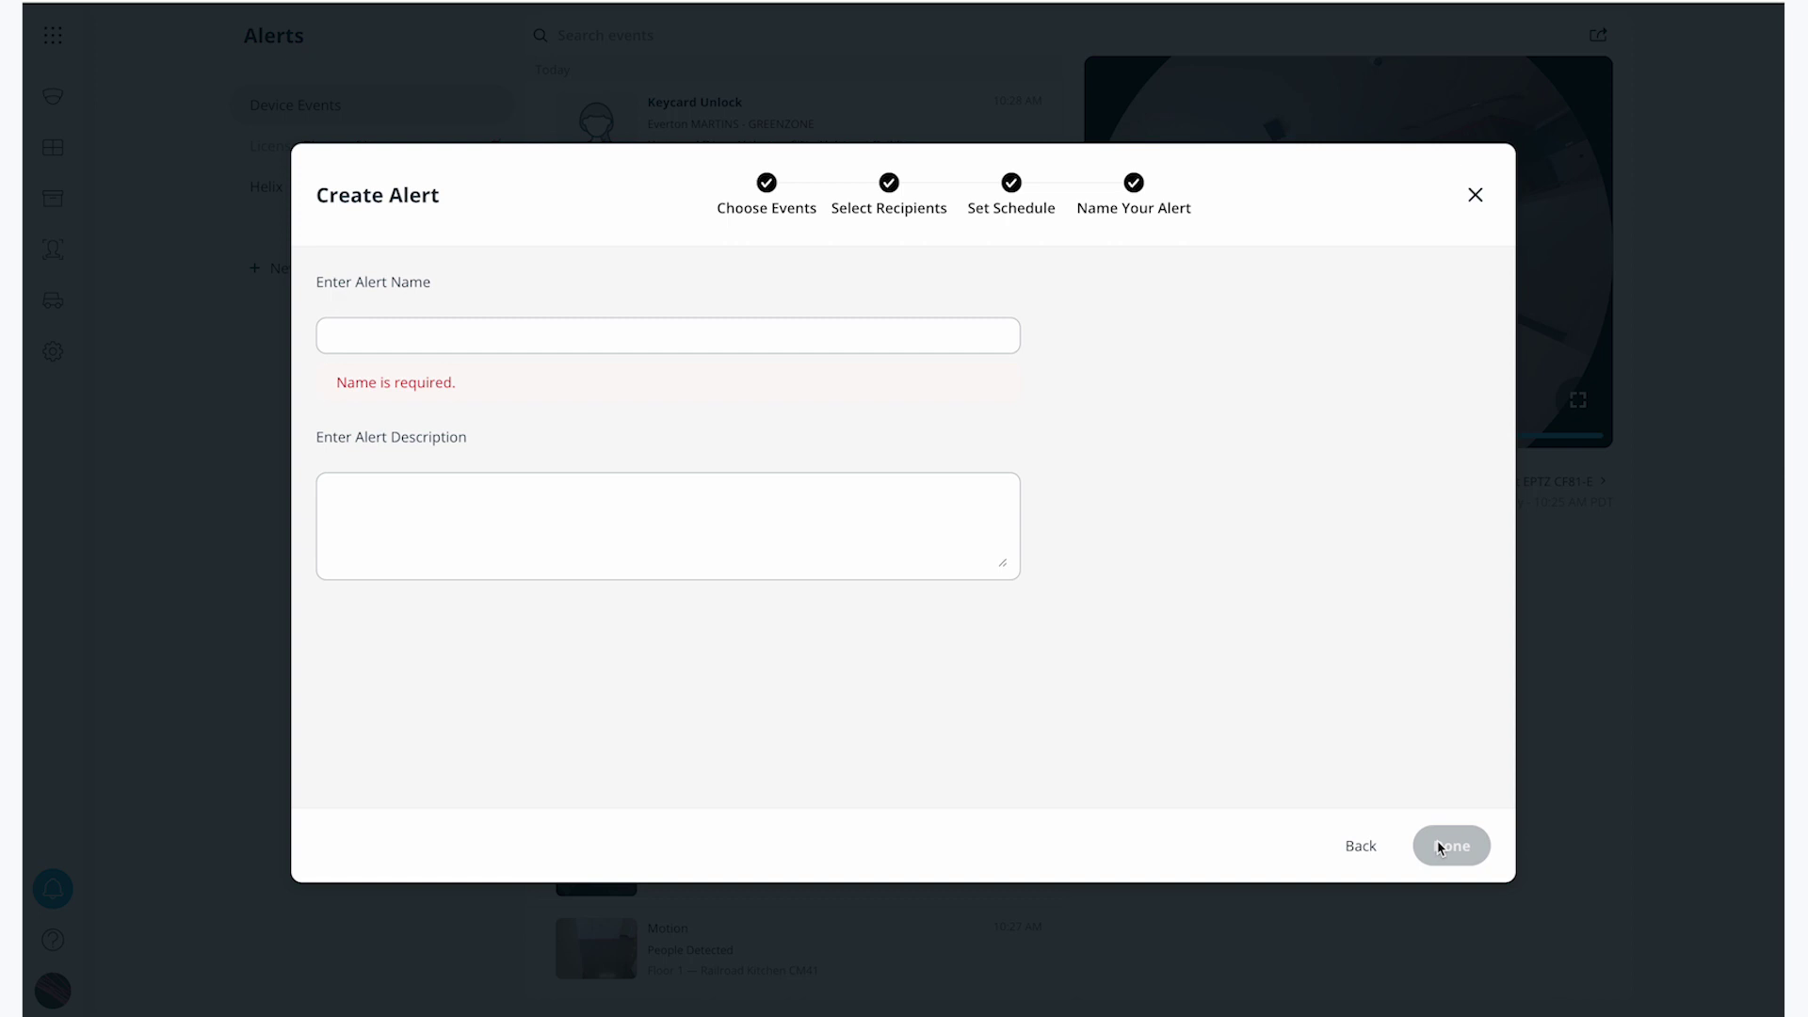
Step: Name the alert 'First Floor Motion' with description 'Motion detected during non-business hours'
{"action": "type", "text": "First Floor Motion"}
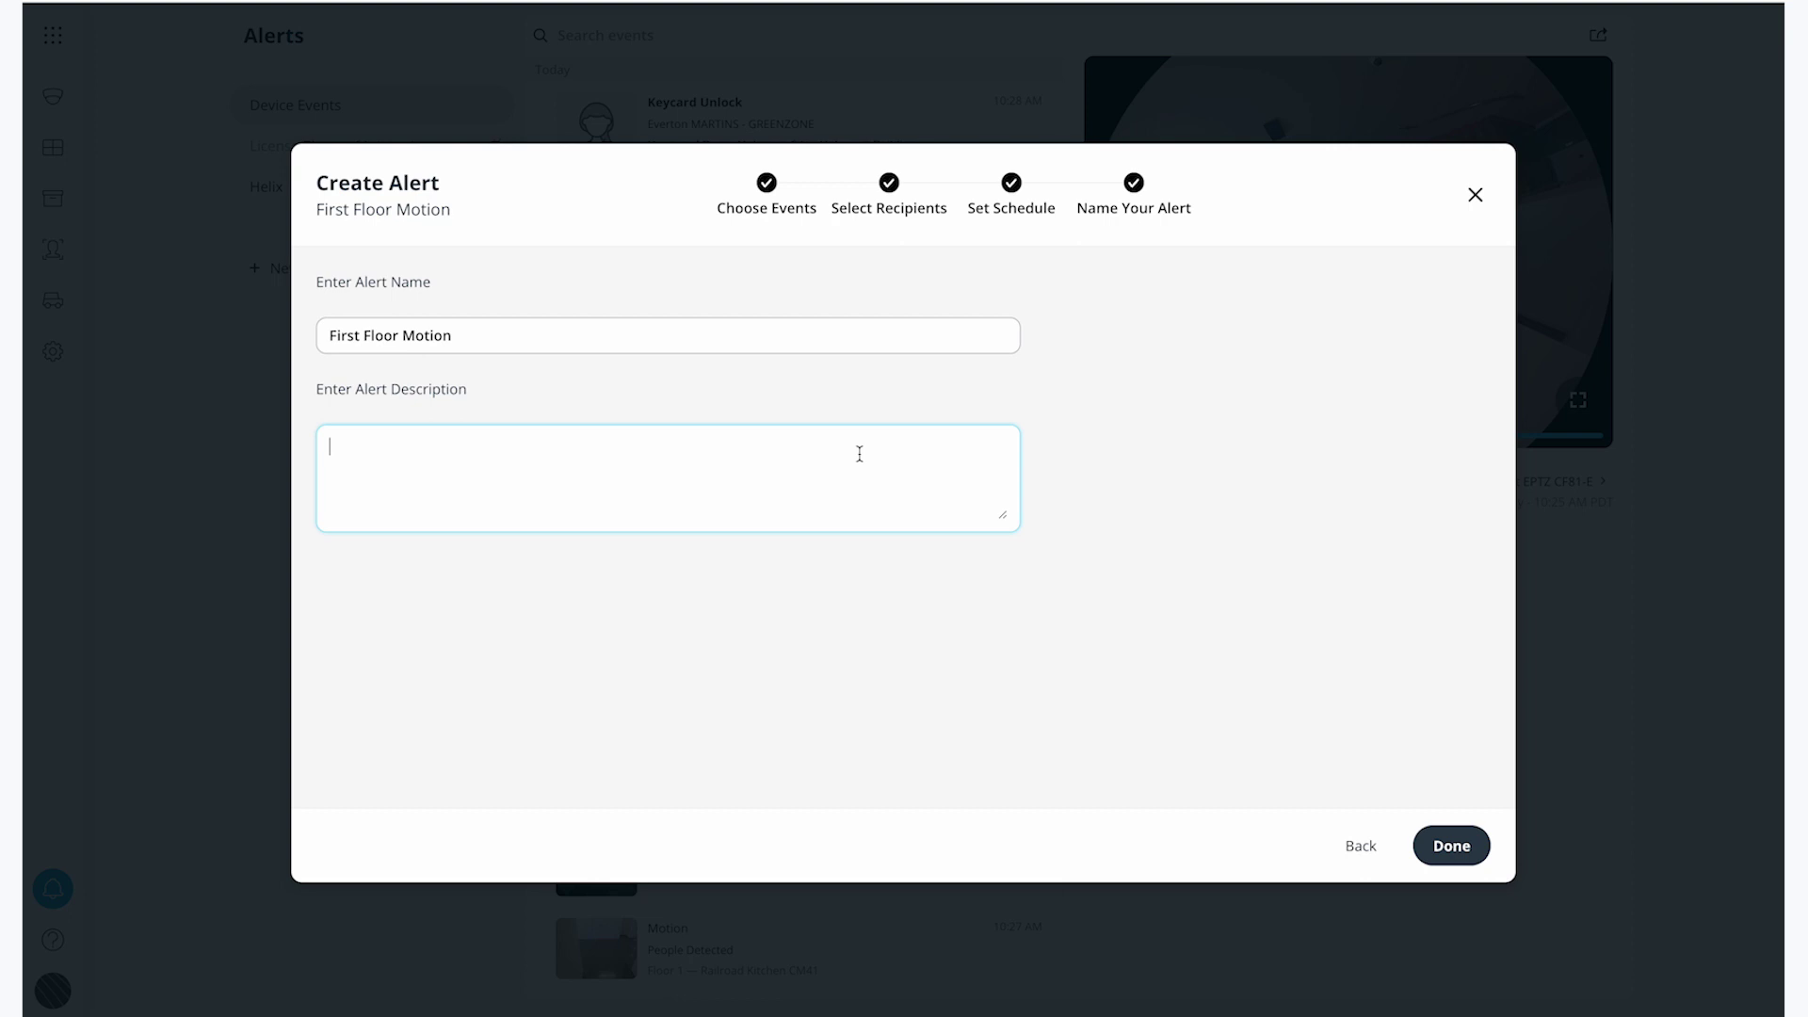
{"action": "type", "text": "Motion detected during"}
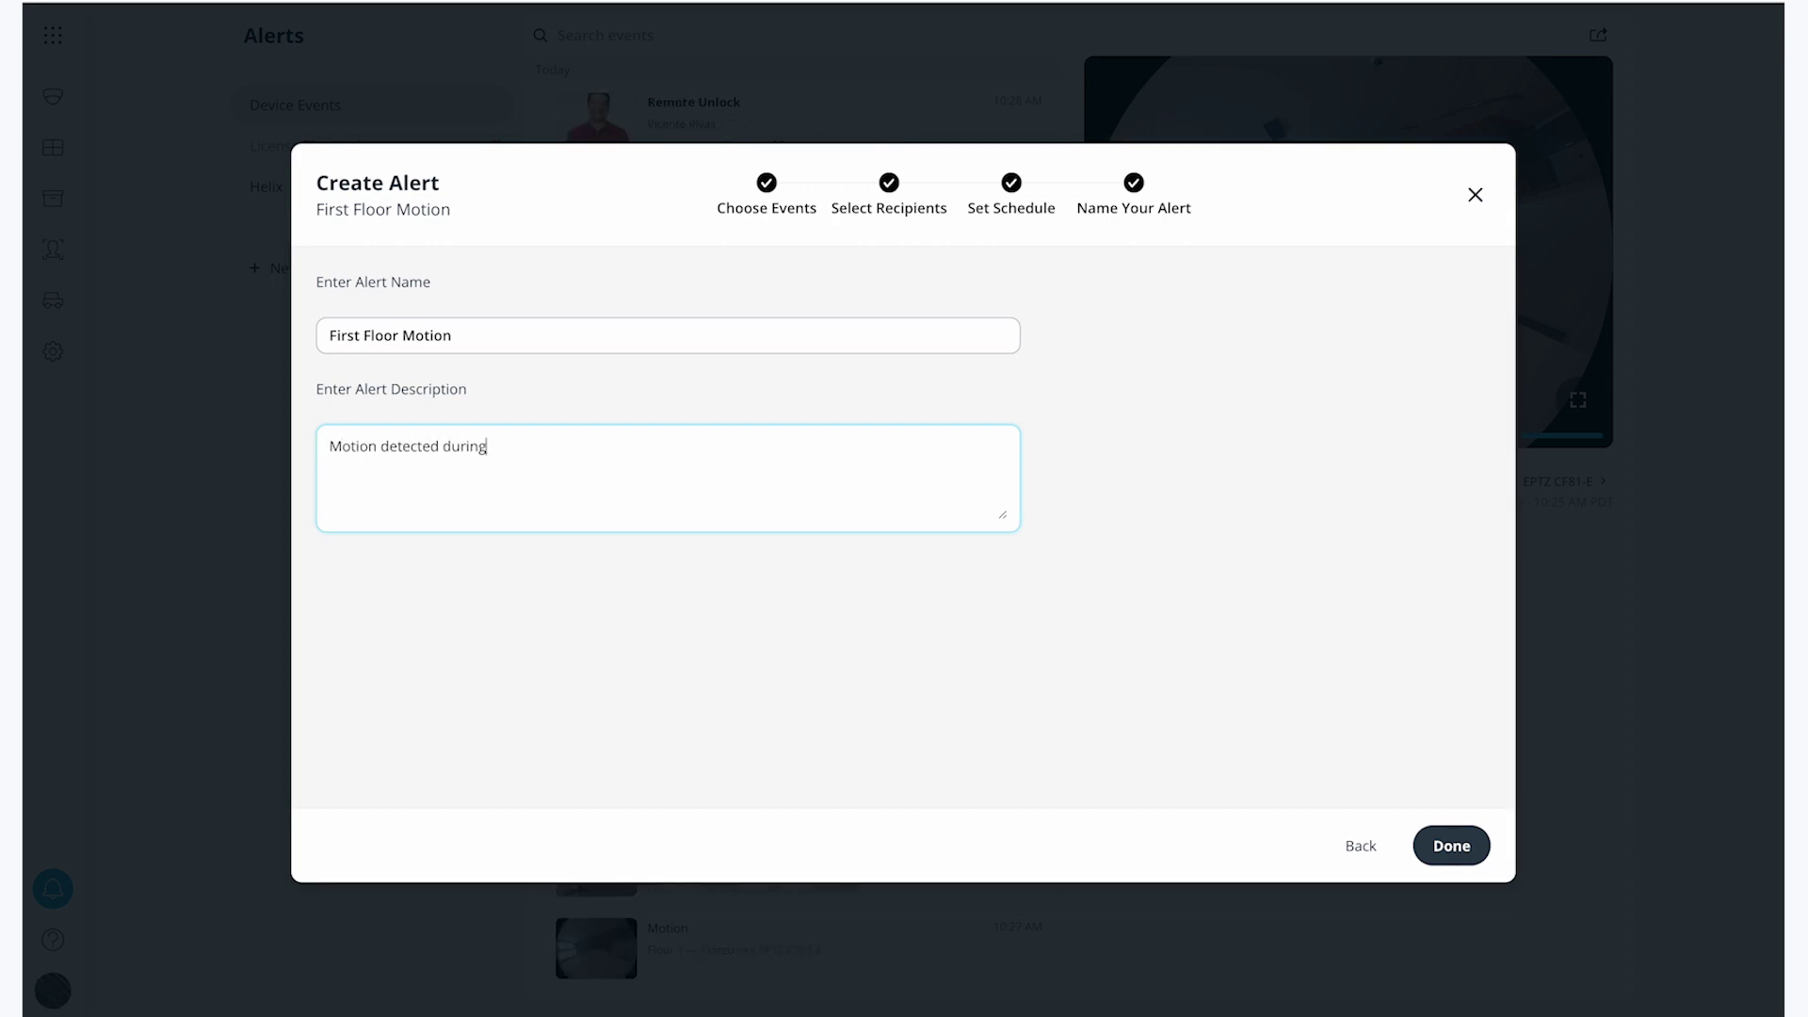
{"action": "type", "text": " non-business hours"}
Step: Save the alert, then view Device Events and open and close sharing on the top event
{"action": "left_click", "coordinate": [1447, 857]}
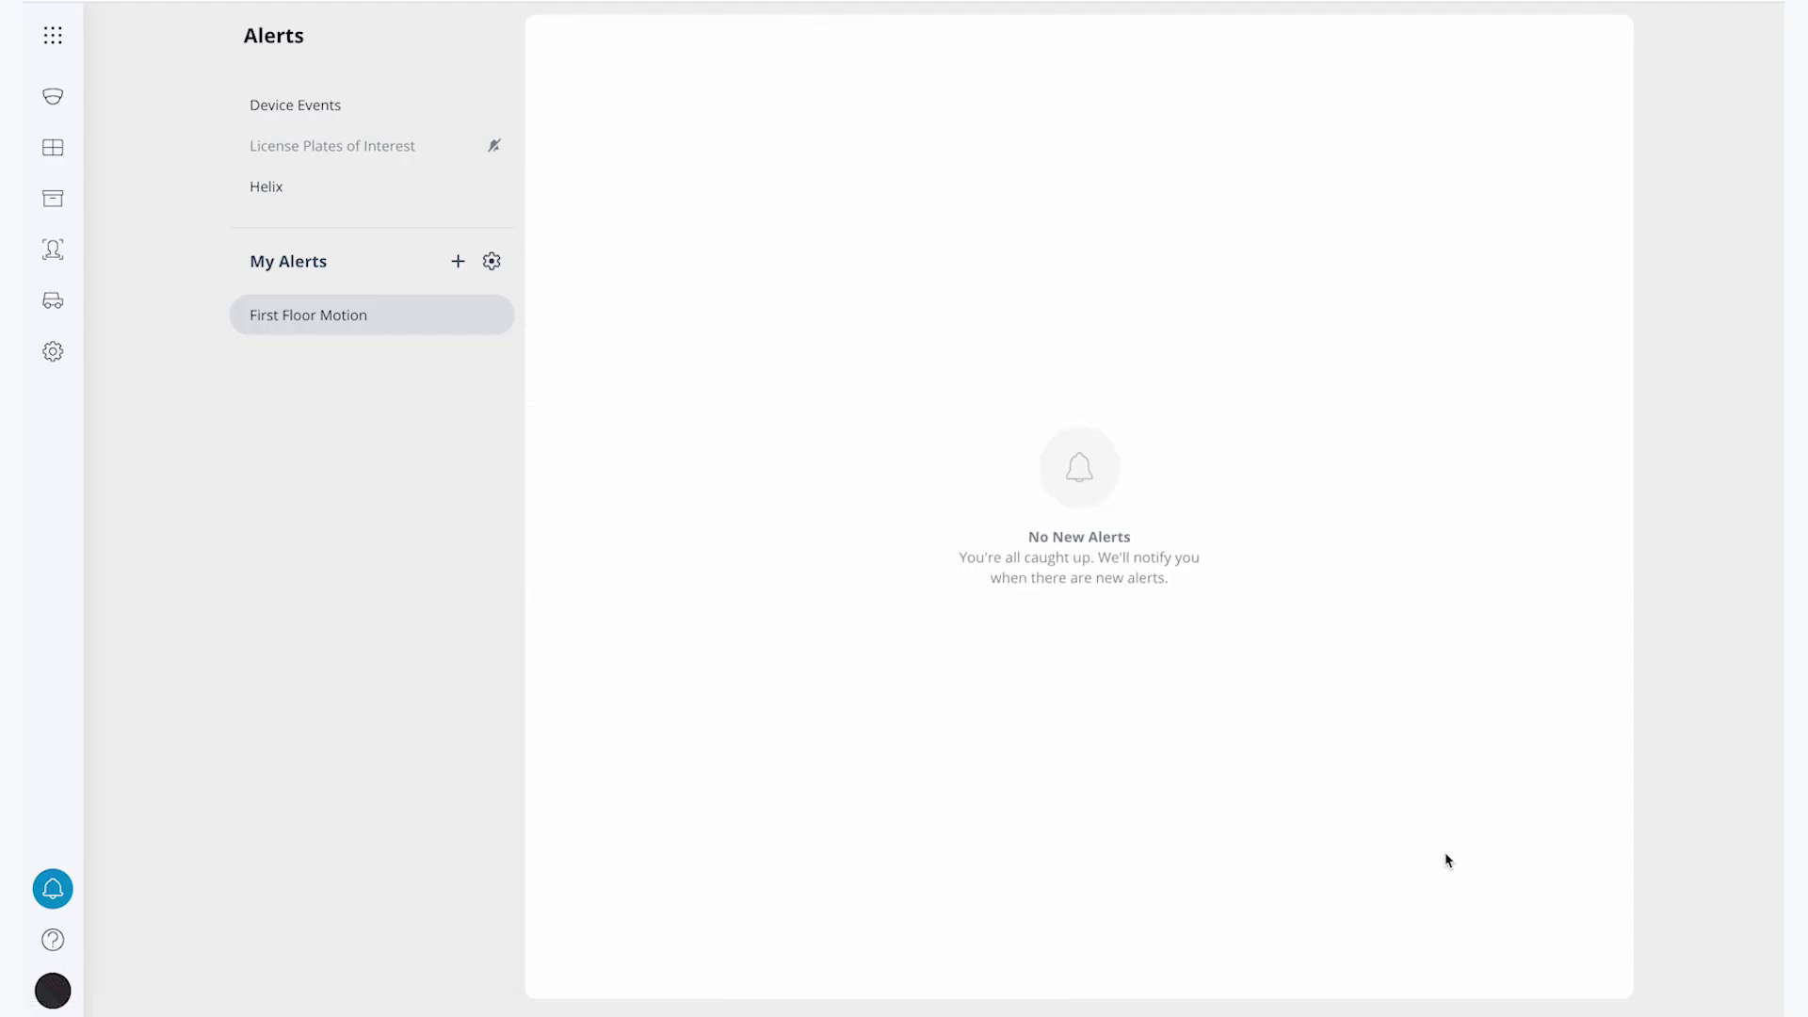
{"action": "left_click", "coordinate": [384, 122]}
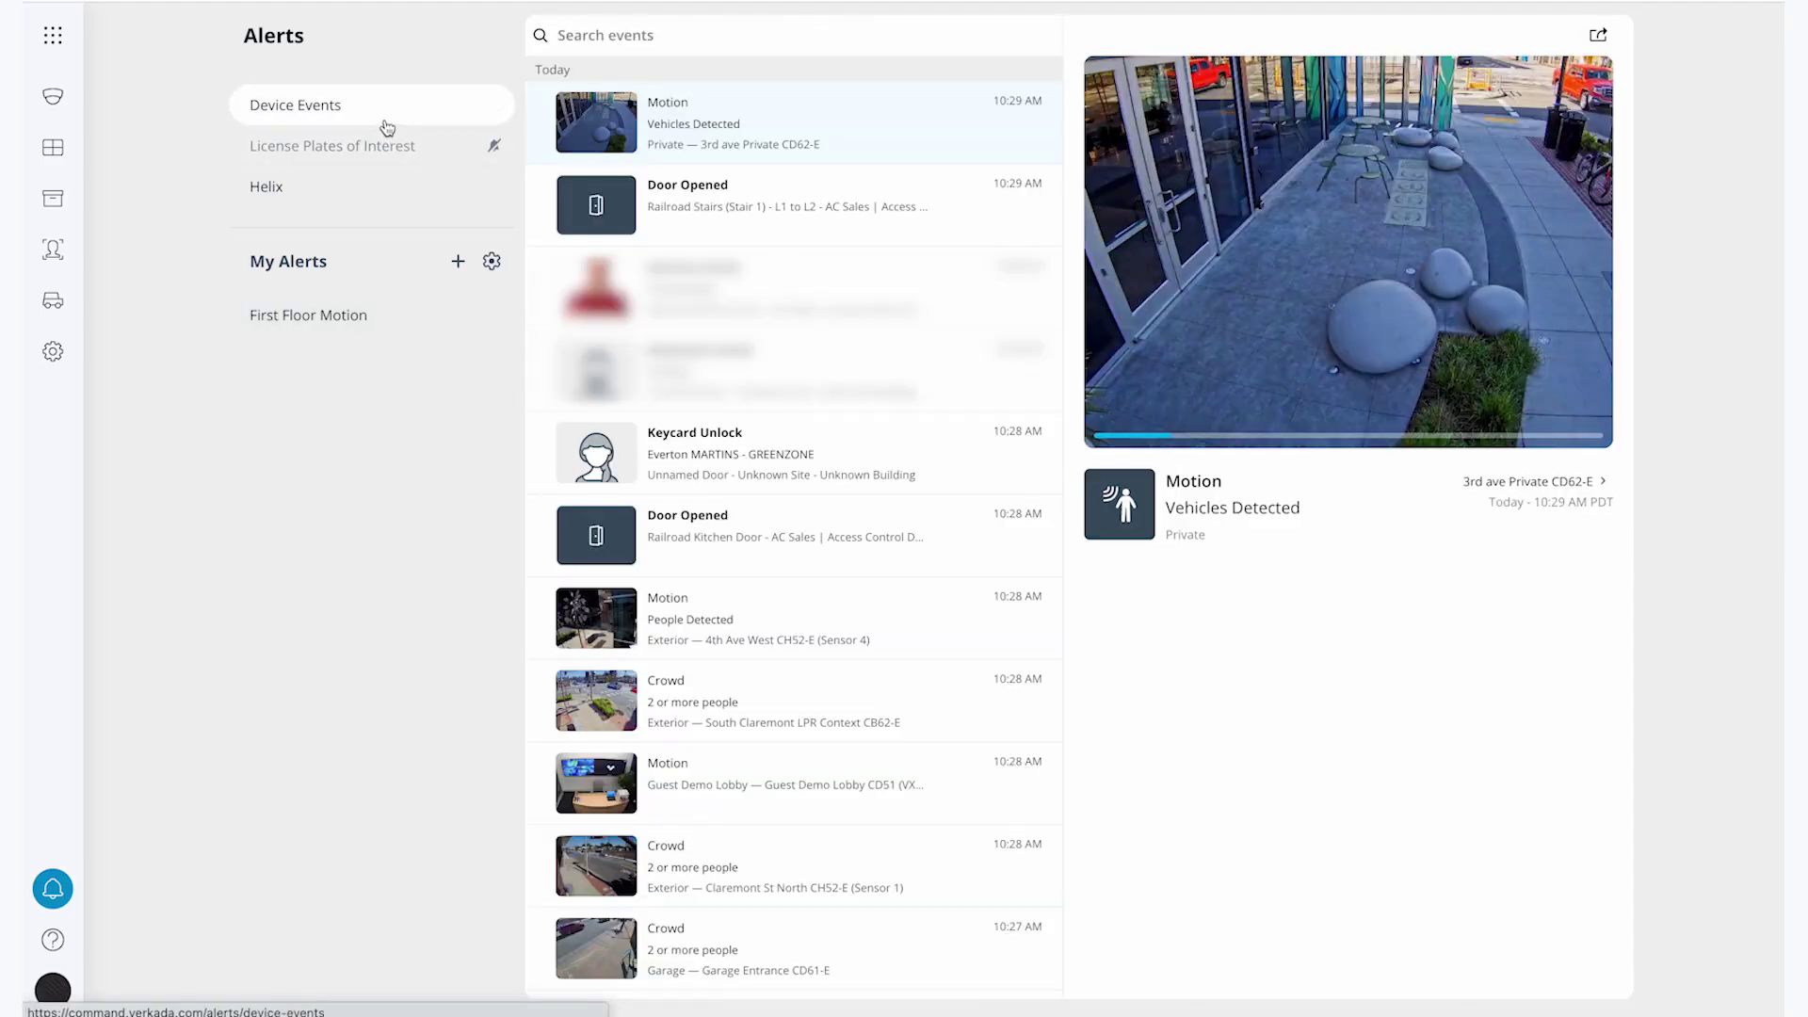
{"action": "left_click", "coordinate": [1598, 38]}
{"action": "left_click", "coordinate": [1128, 384]}
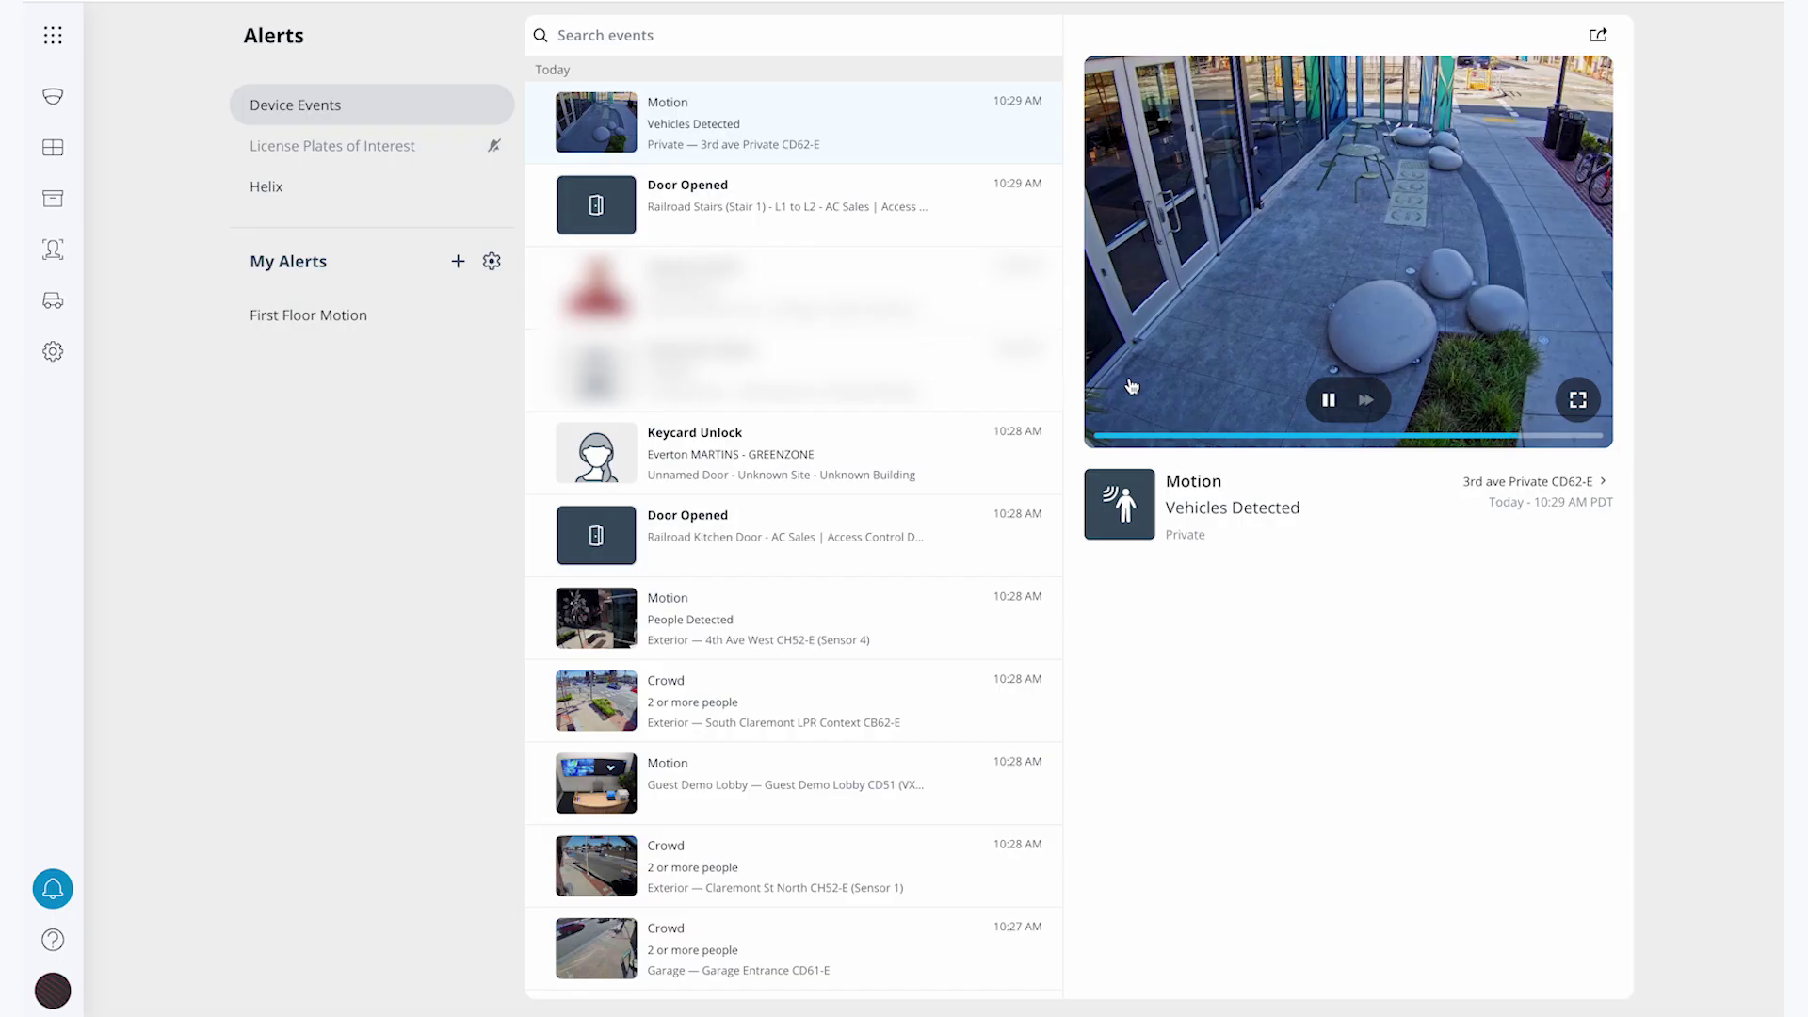
Step: Visit the 3rd ave Private CD62-E camera page and go back to Alerts
{"action": "left_click", "coordinate": [1525, 482]}
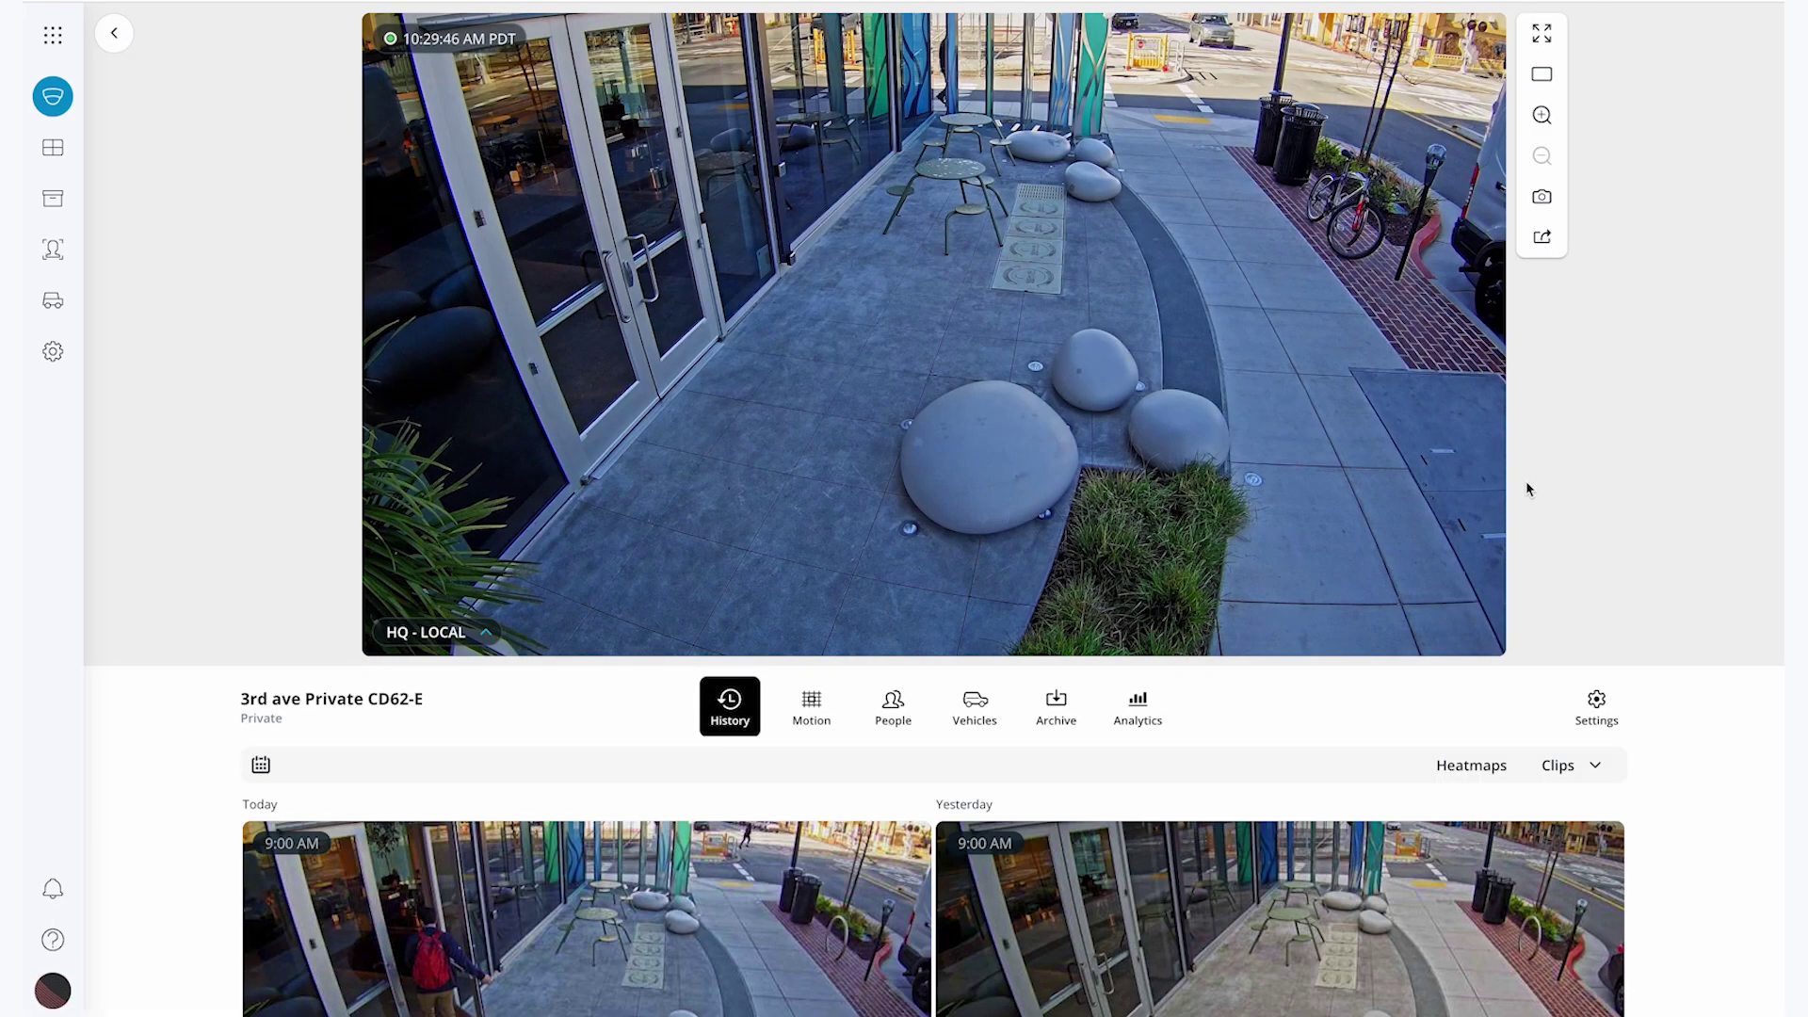
{"action": "left_click", "coordinate": [125, 41]}
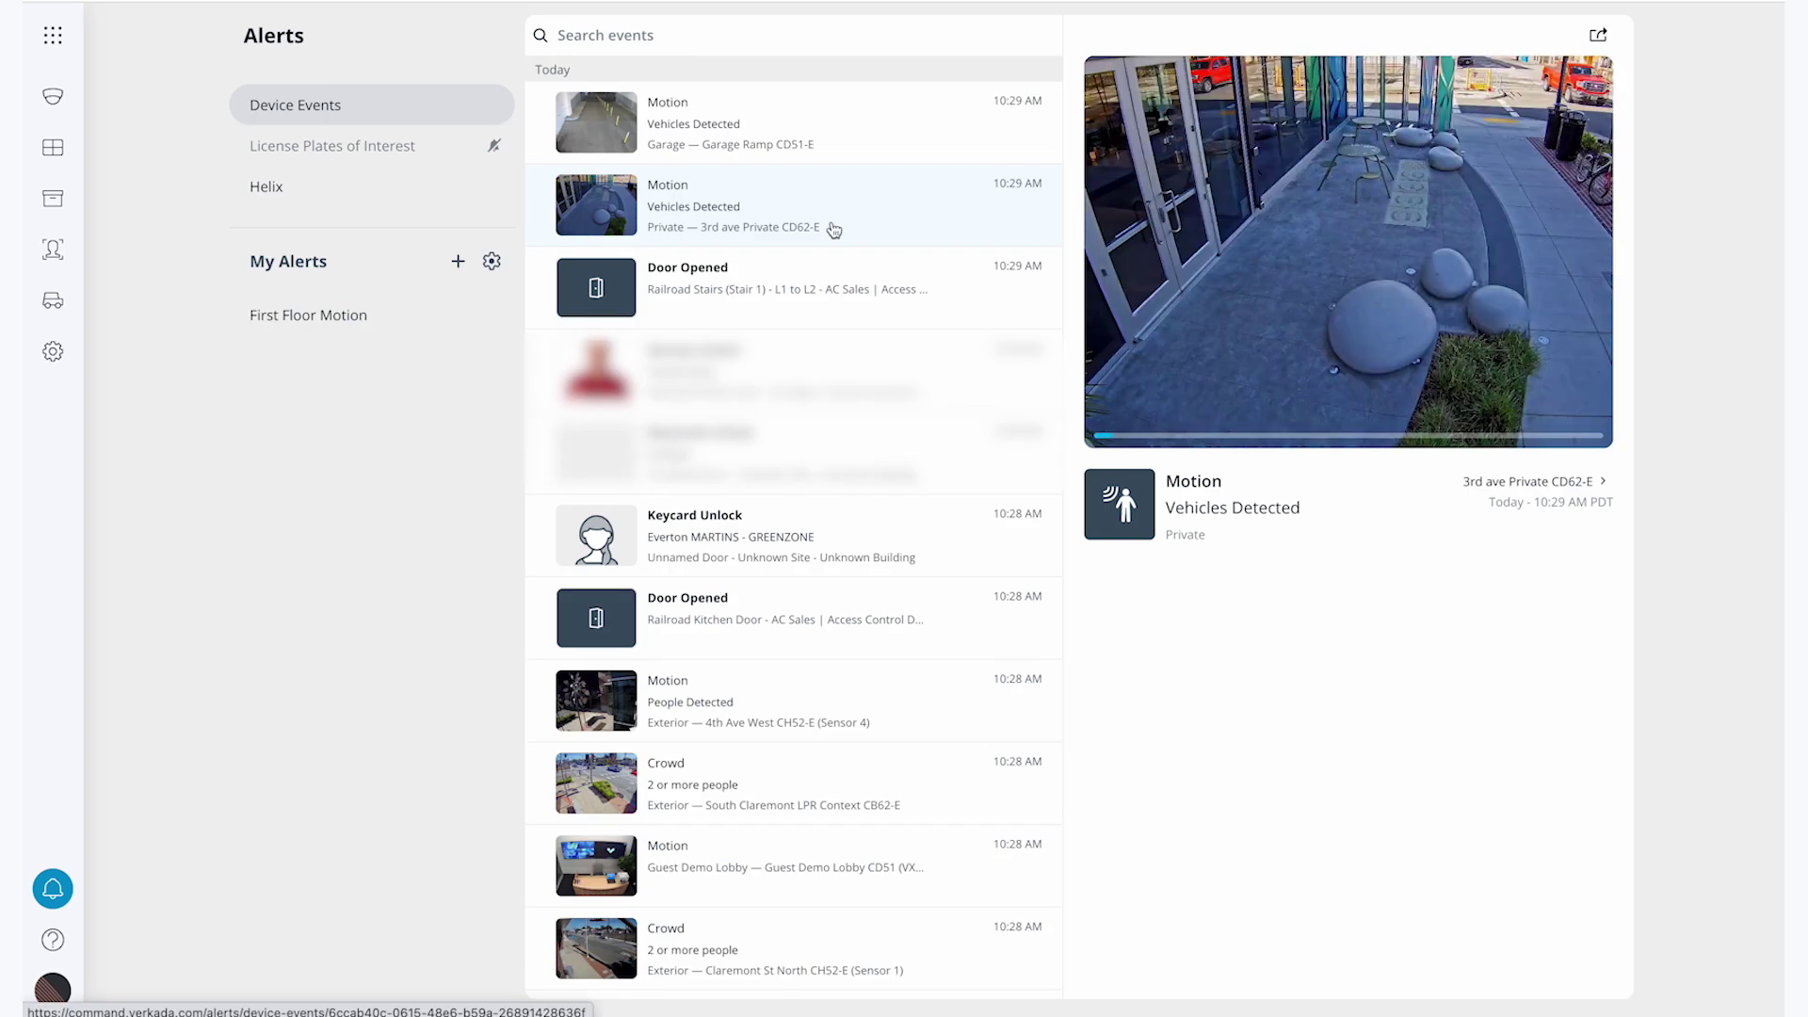
{"action": "mouse_move", "coordinate": [432, 323]}
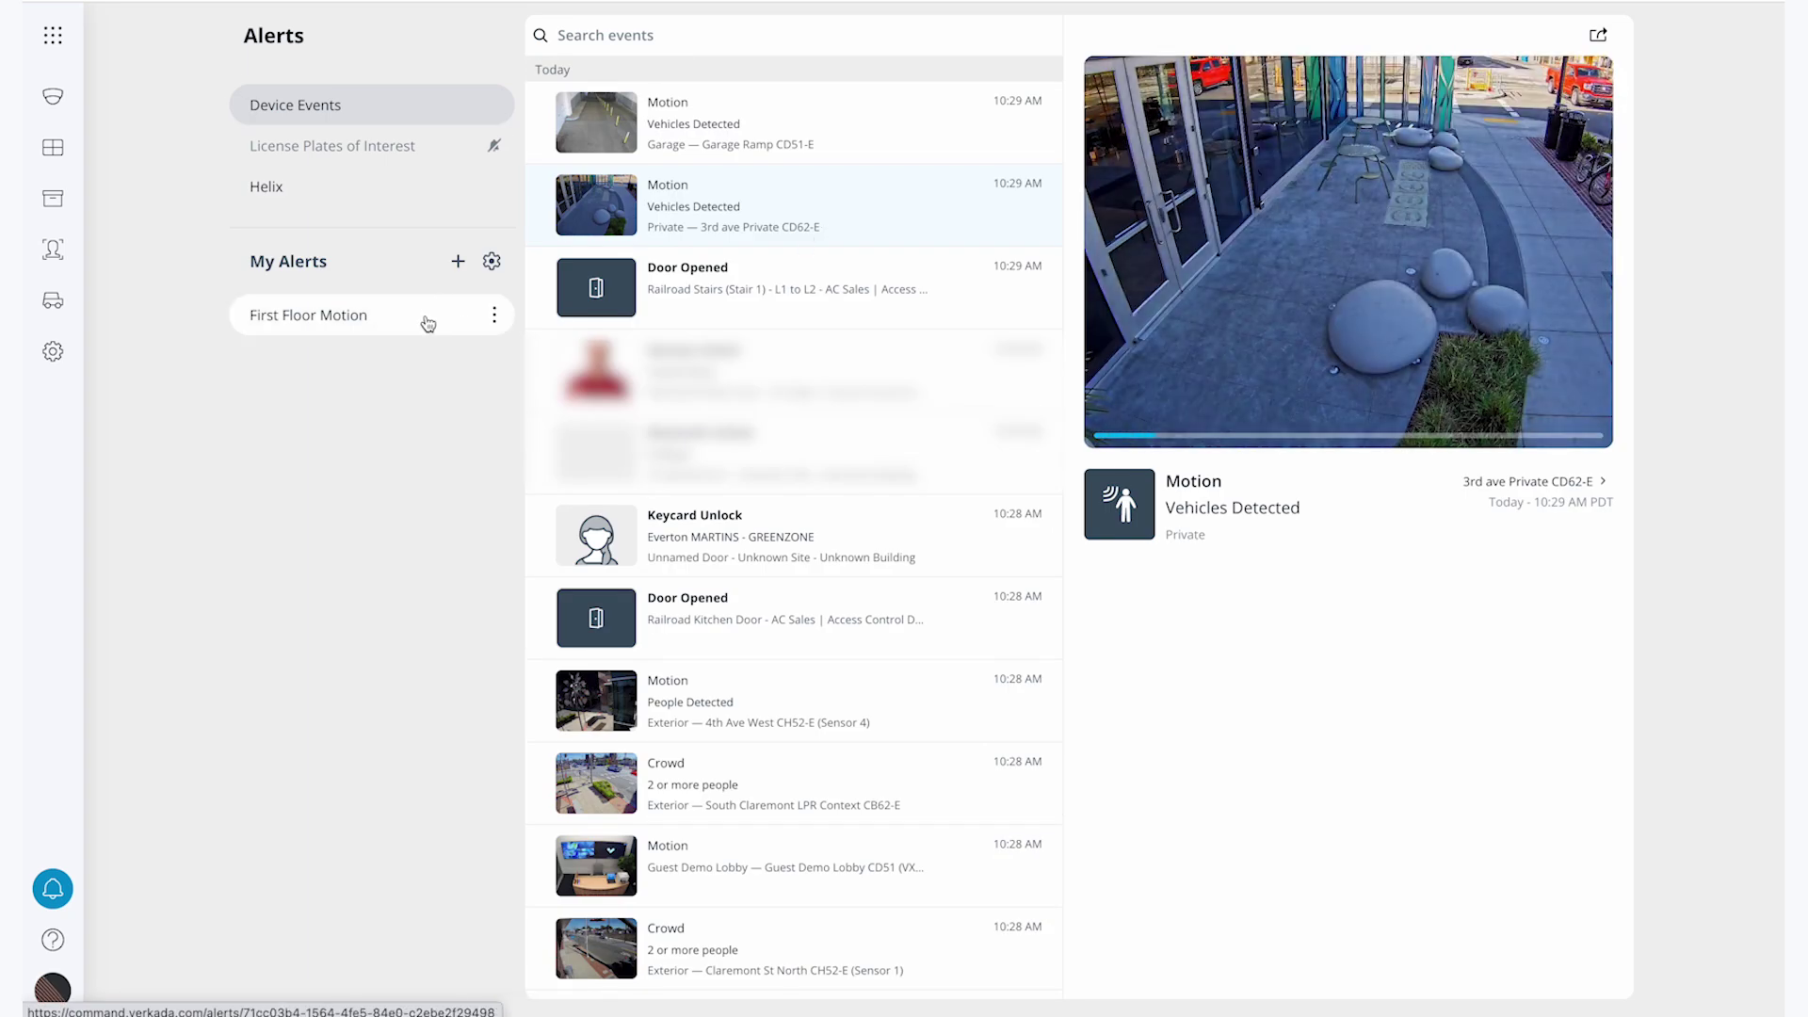
Step: Show the 1 day, 1 week, Always and Custom mute options for First Floor Motion
{"action": "left_click", "coordinate": [494, 316]}
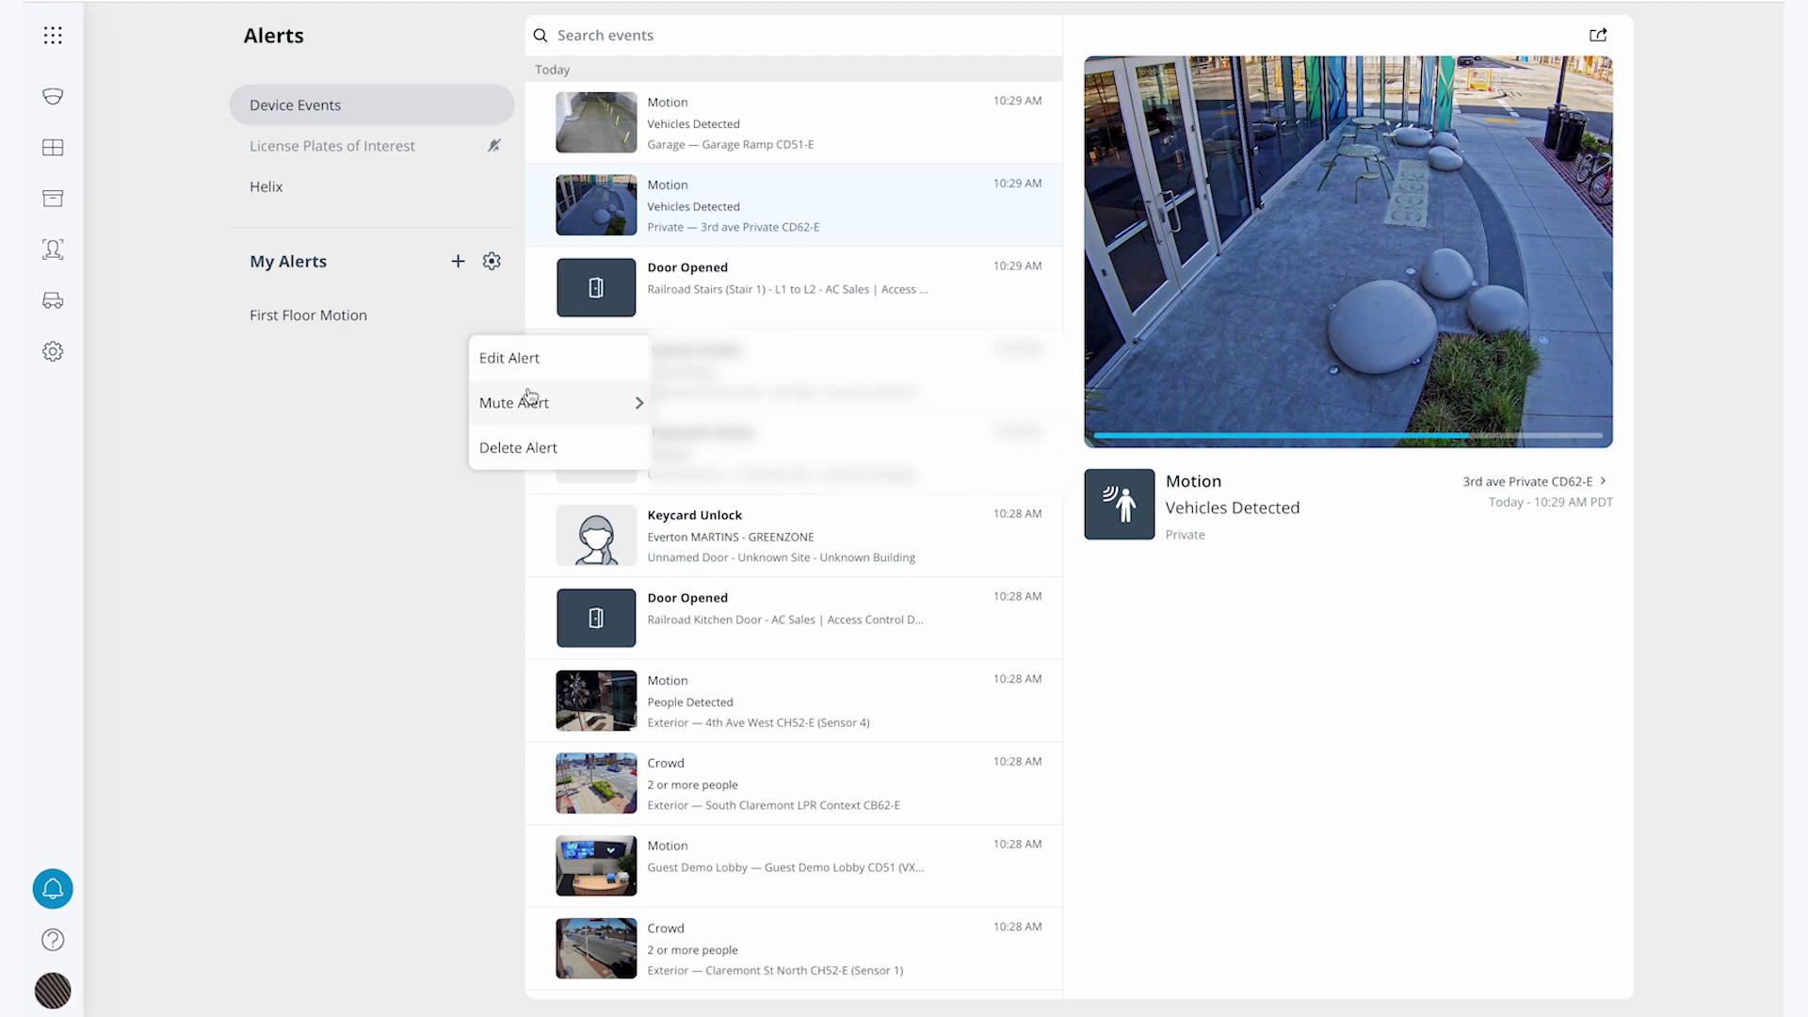
{"action": "left_click", "coordinate": [565, 412]}
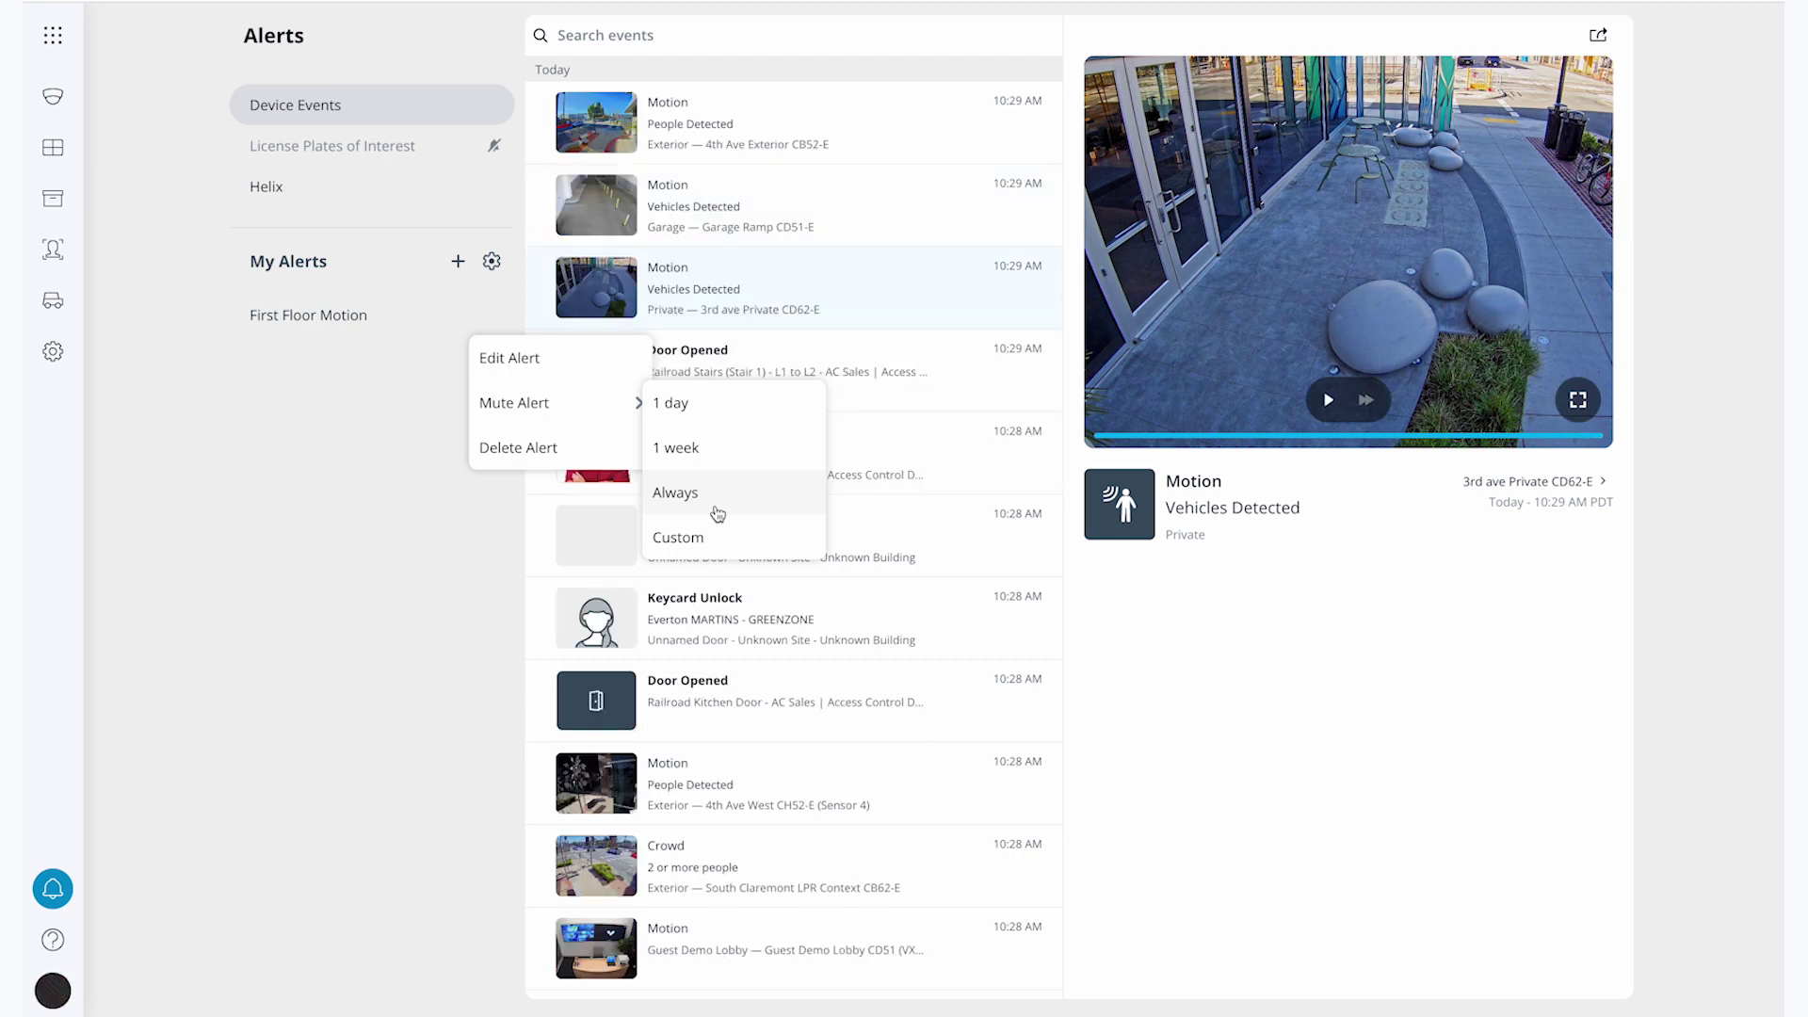
Step: Dismiss the Mute options leaving the alert unmuted, then bring up Help's Contact Us details
{"action": "left_click", "coordinate": [421, 730]}
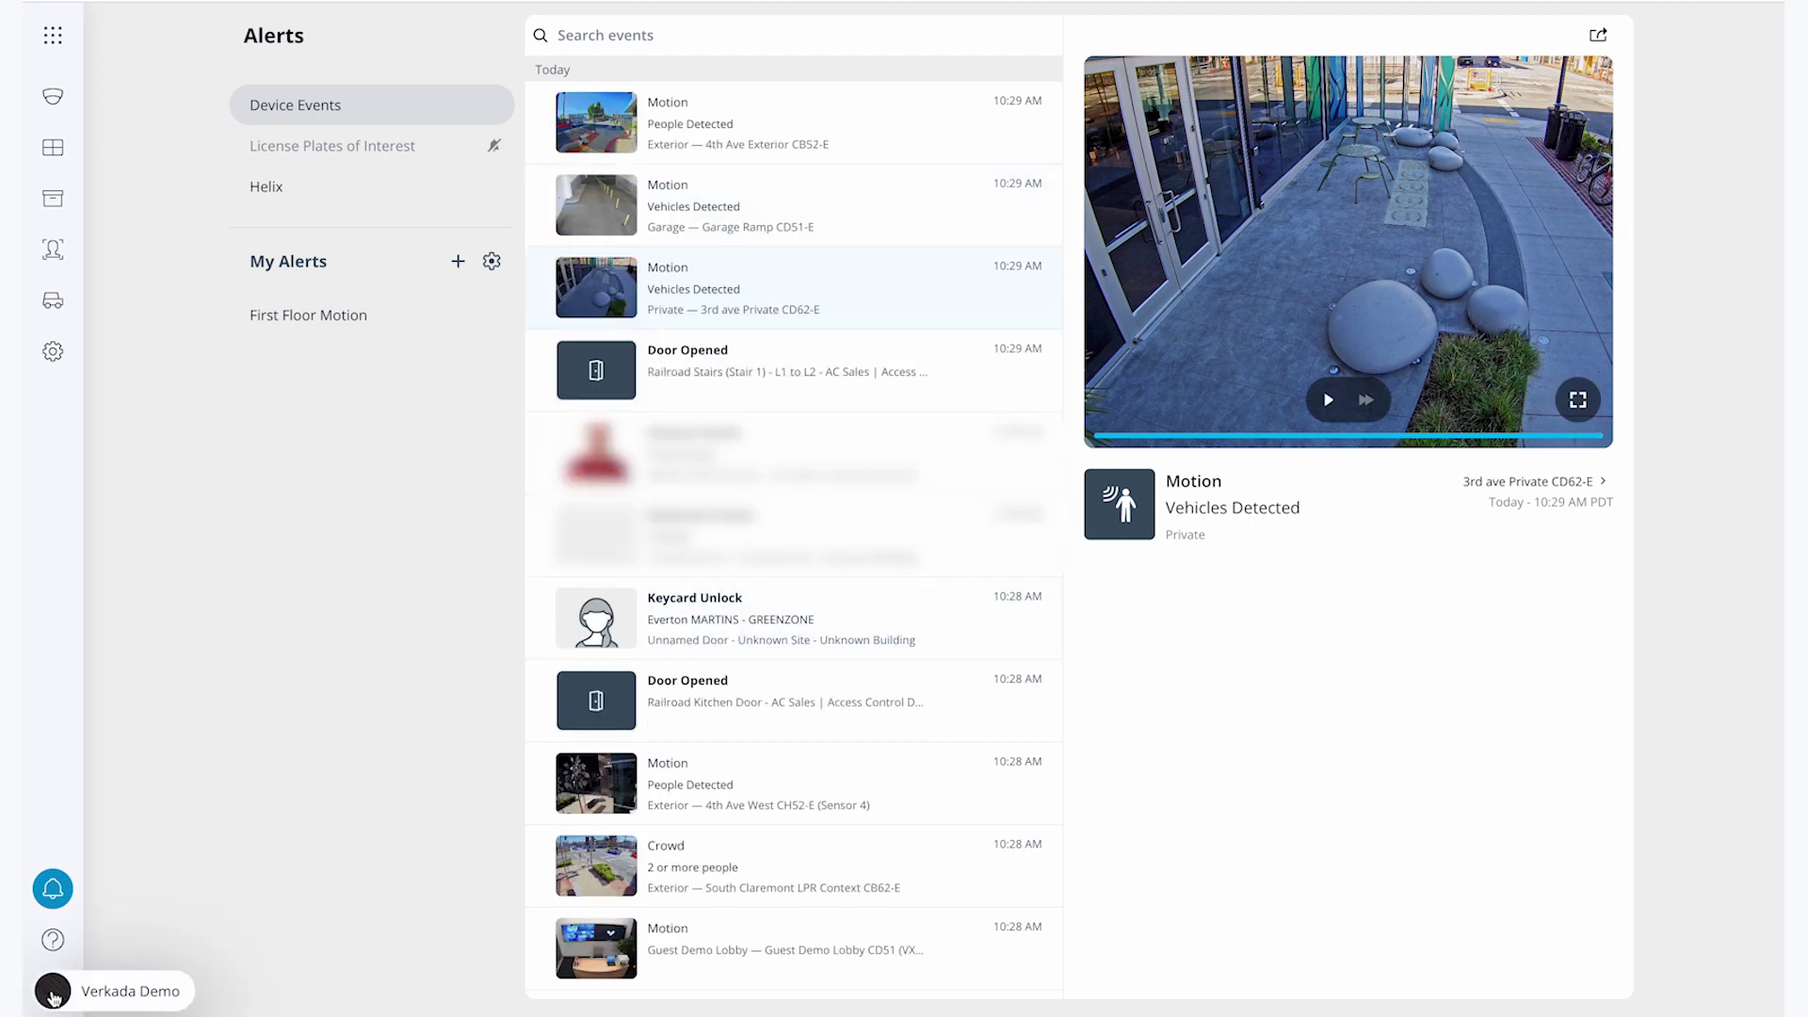
{"action": "mouse_move", "coordinate": [54, 994]}
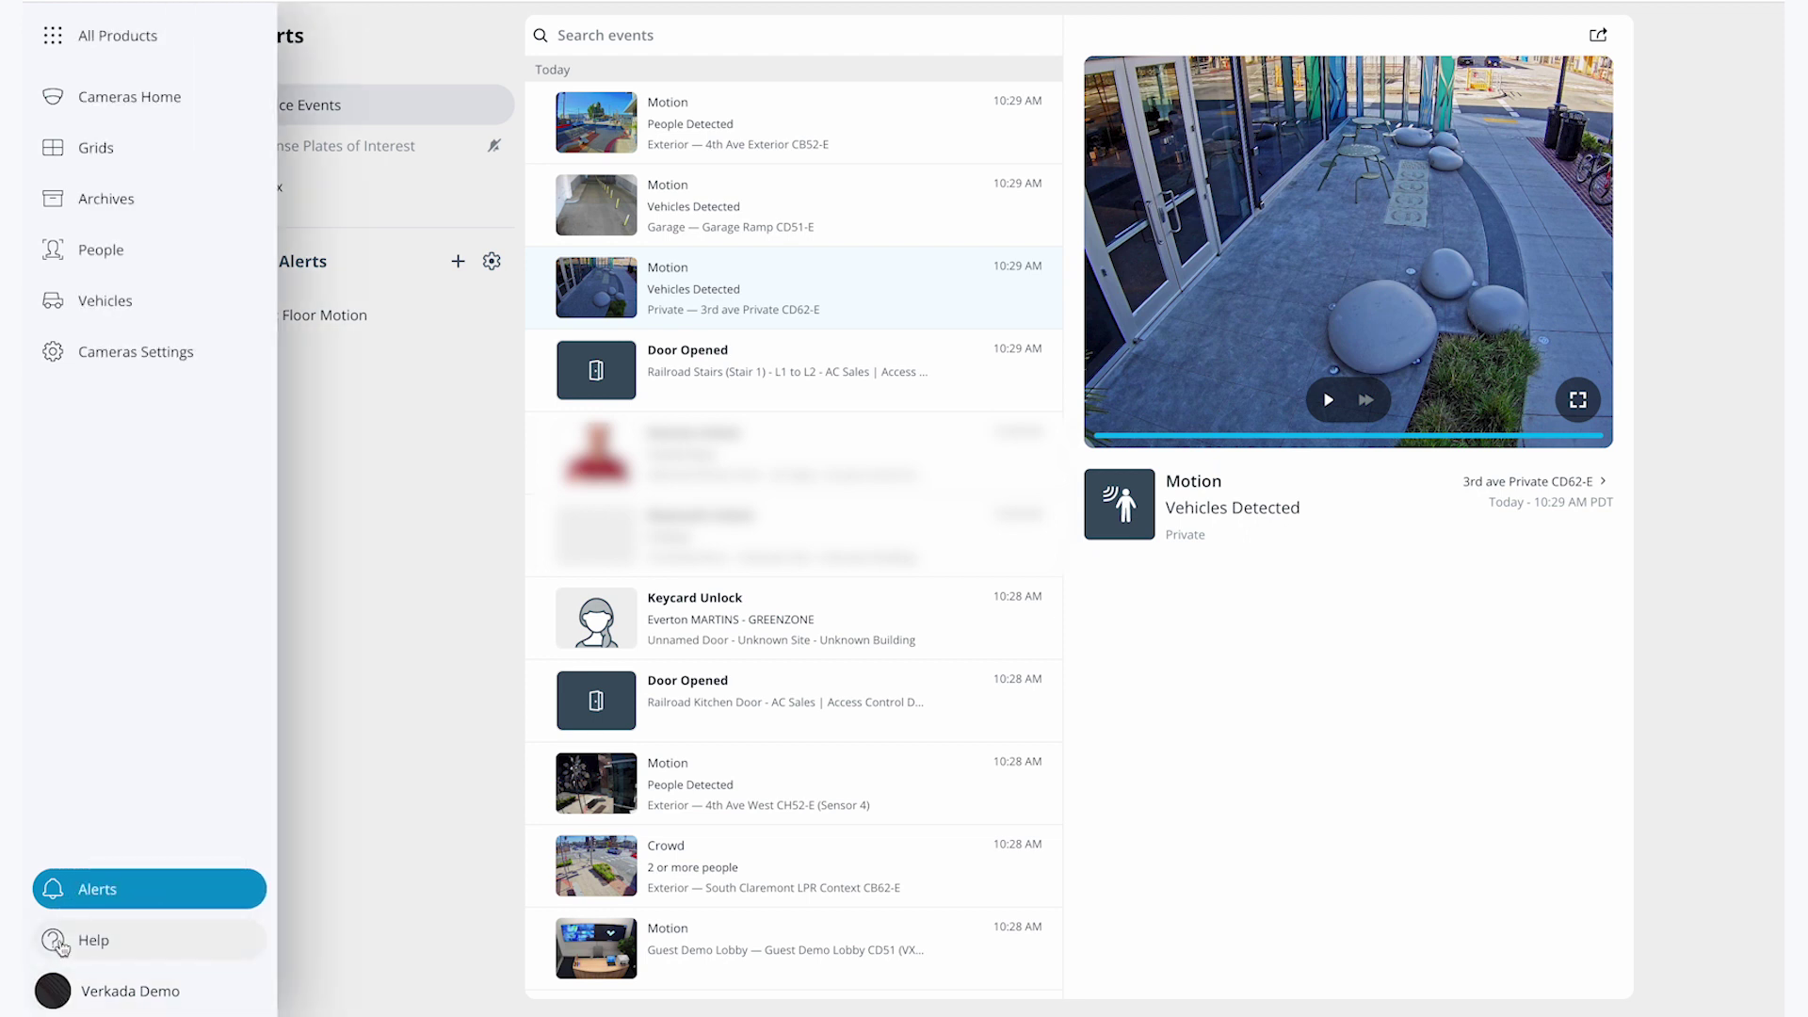
{"action": "left_click", "coordinate": [59, 941]}
{"action": "left_click", "coordinate": [166, 939]}
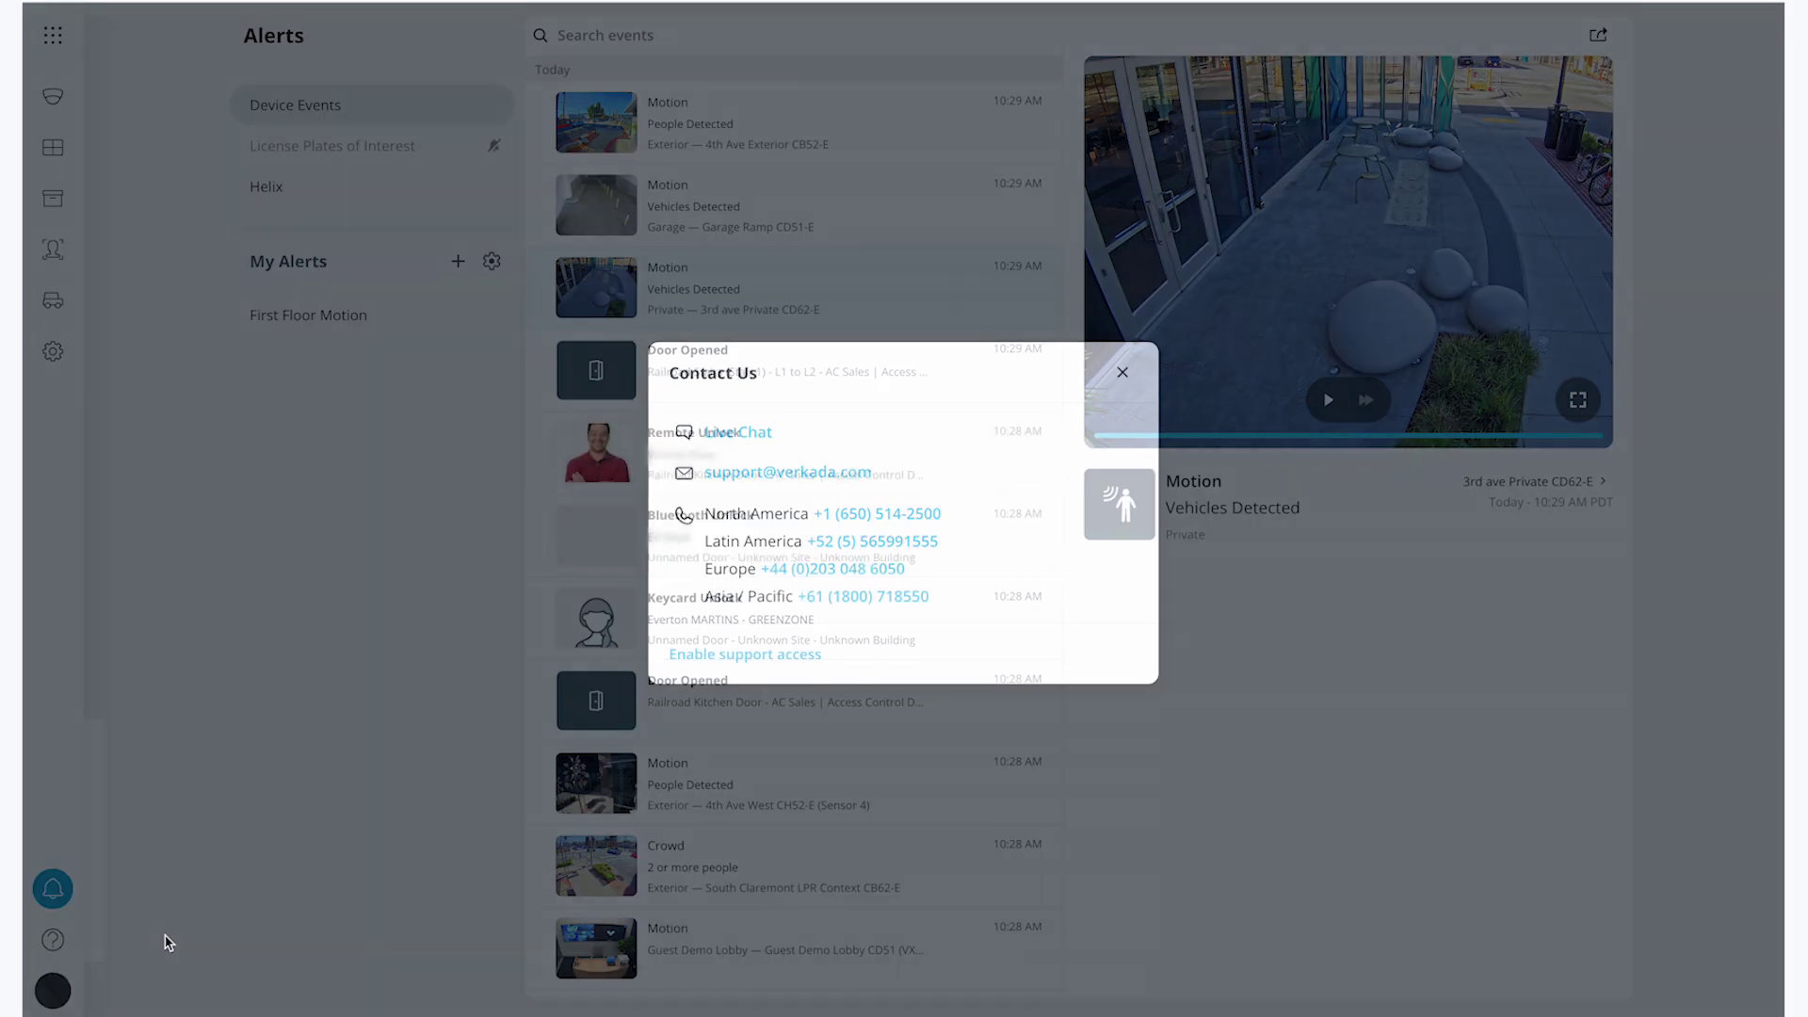